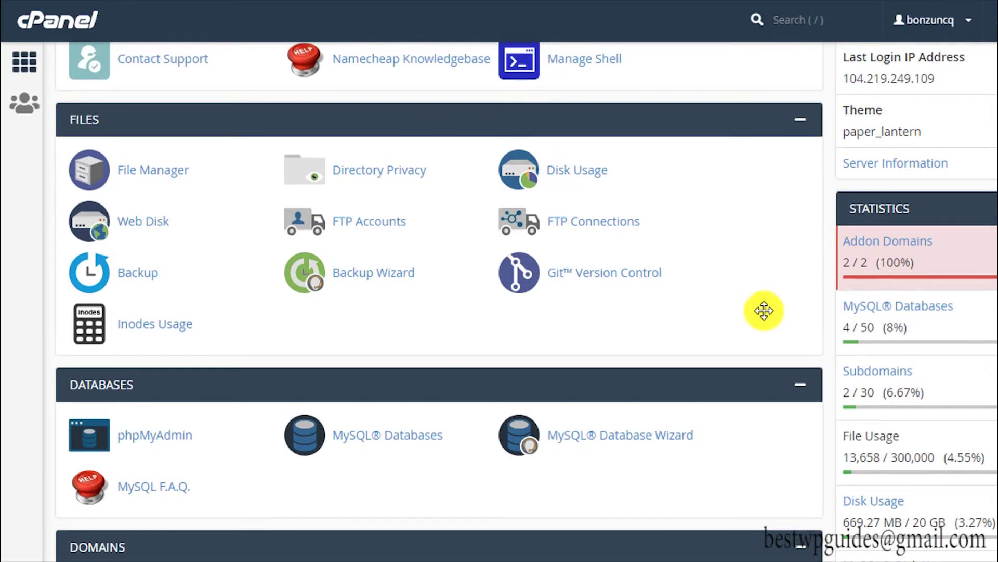
# Open the Domains list from the control panel home page and look over the listed domains, including the main domain.
pyautogui.scroll(3, 225, 369)
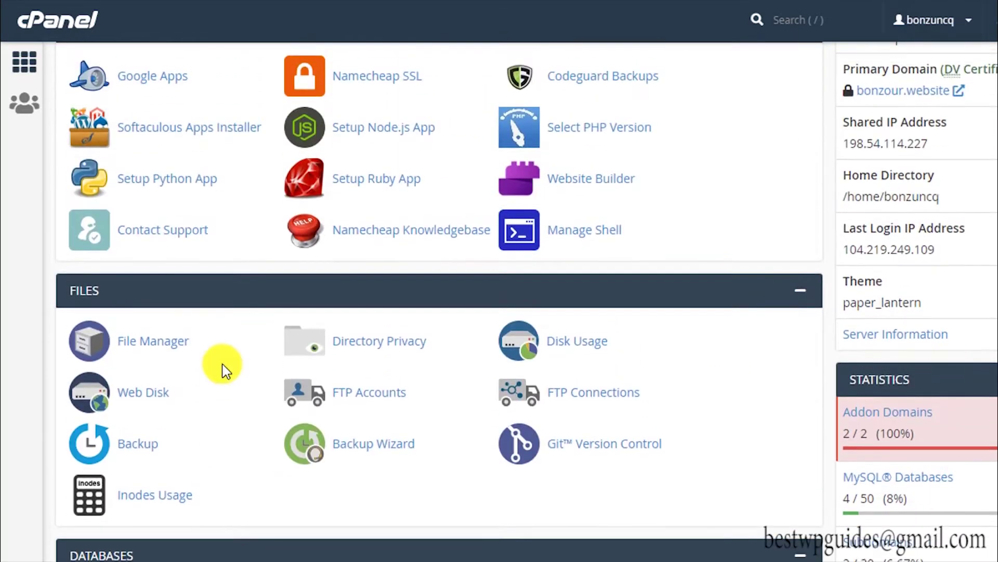
pyautogui.scroll(2, 223, 370)
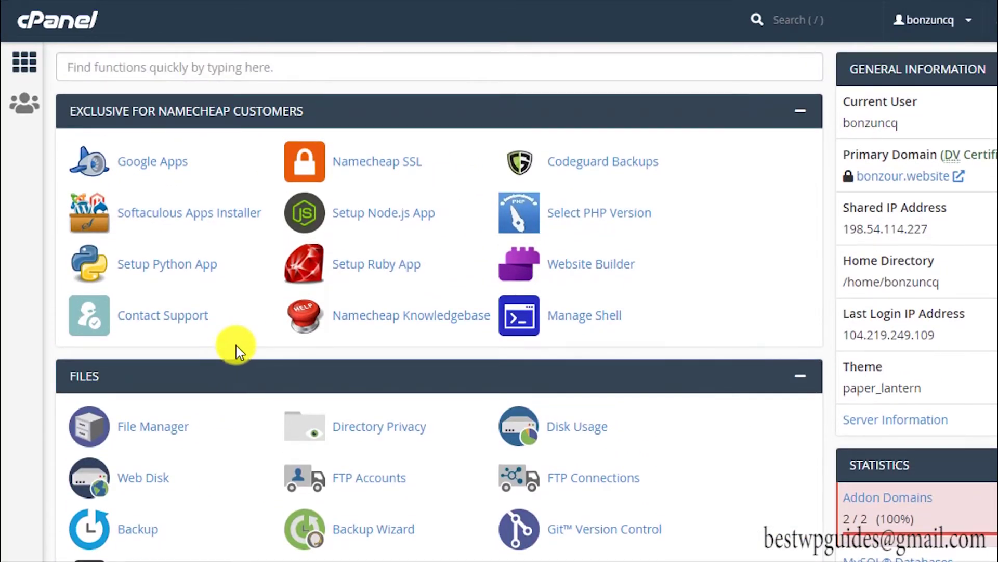
pyautogui.scroll(-11, 258, 341)
pyautogui.scroll(-3, 257, 341)
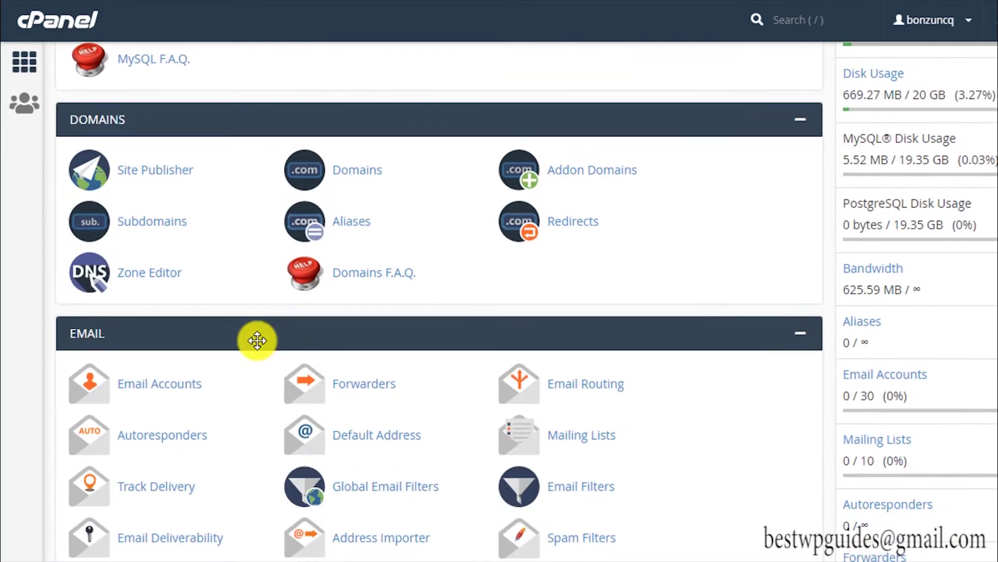
pyautogui.scroll(2, 258, 341)
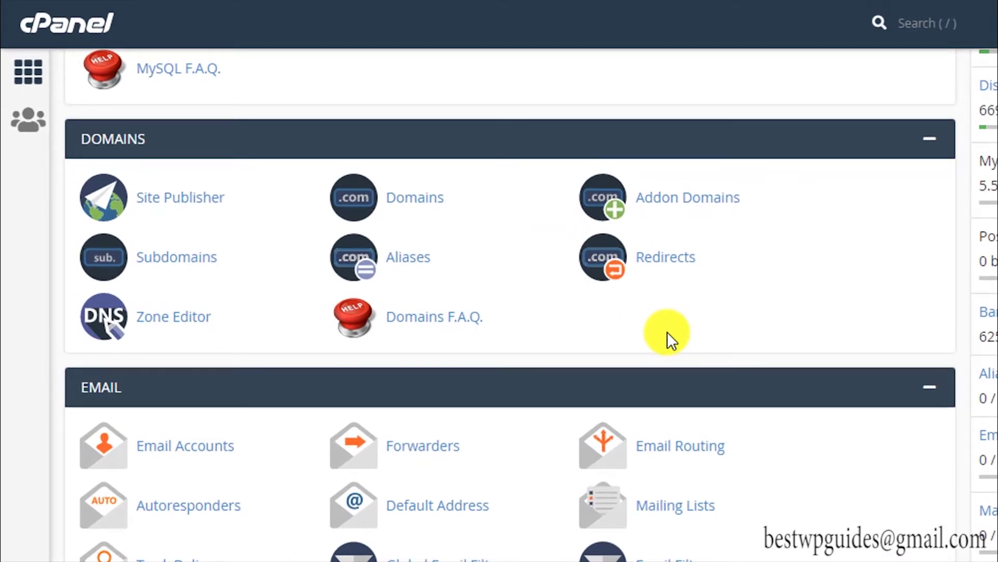
pyautogui.click(415, 206)
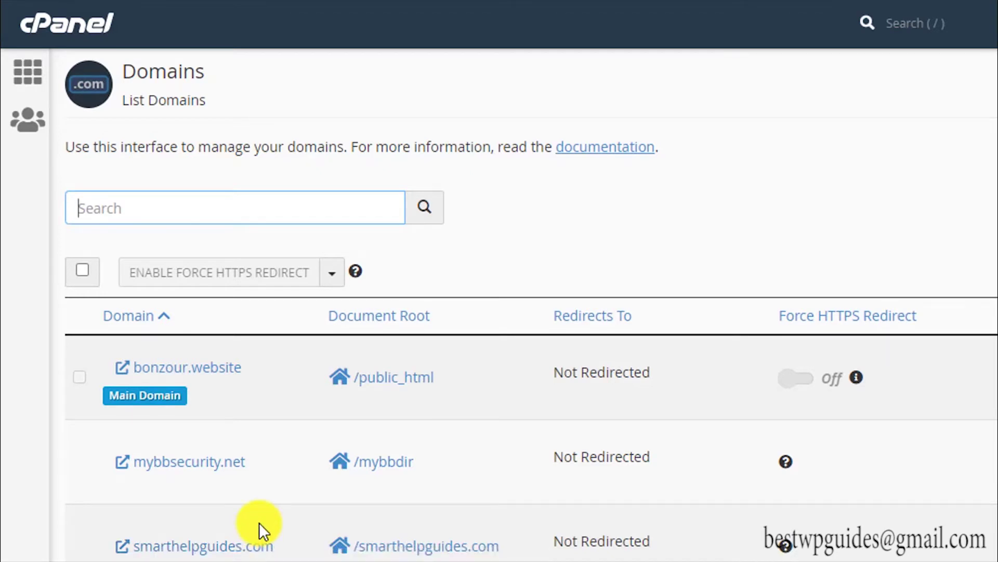
pyautogui.scroll(-1, 266, 505)
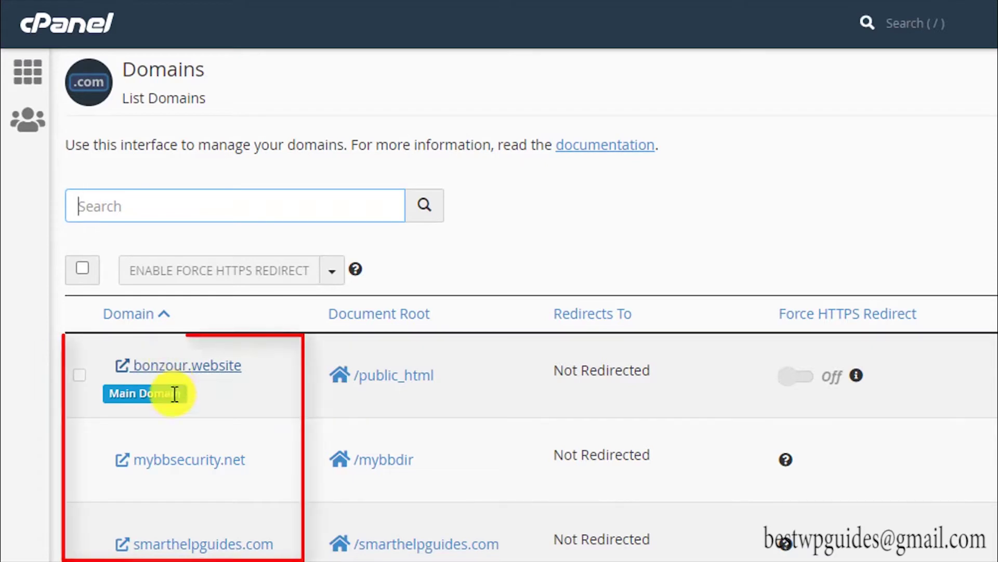
pyautogui.click(114, 393)
pyautogui.click(251, 407)
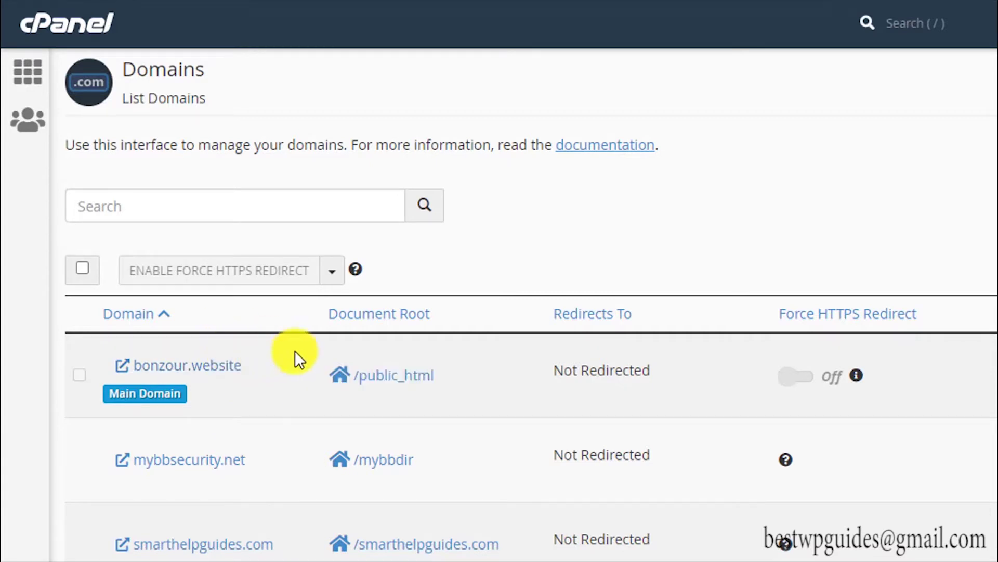
# Open the control panel home page in a separate tab and launch File Manager from it.
pyautogui.rightClick(28, 71)
pyautogui.click(696, 115)
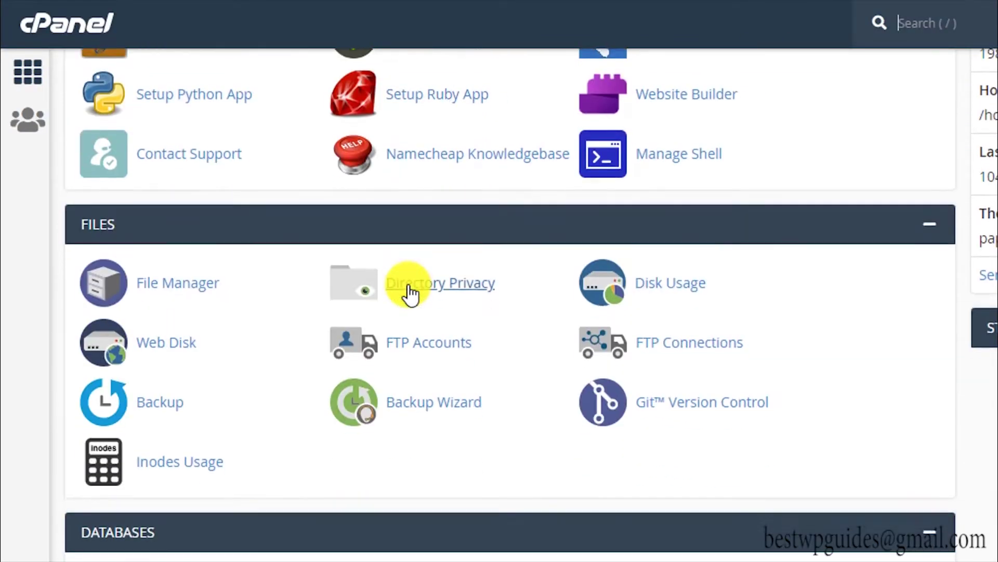
pyautogui.scroll(-2, 411, 294)
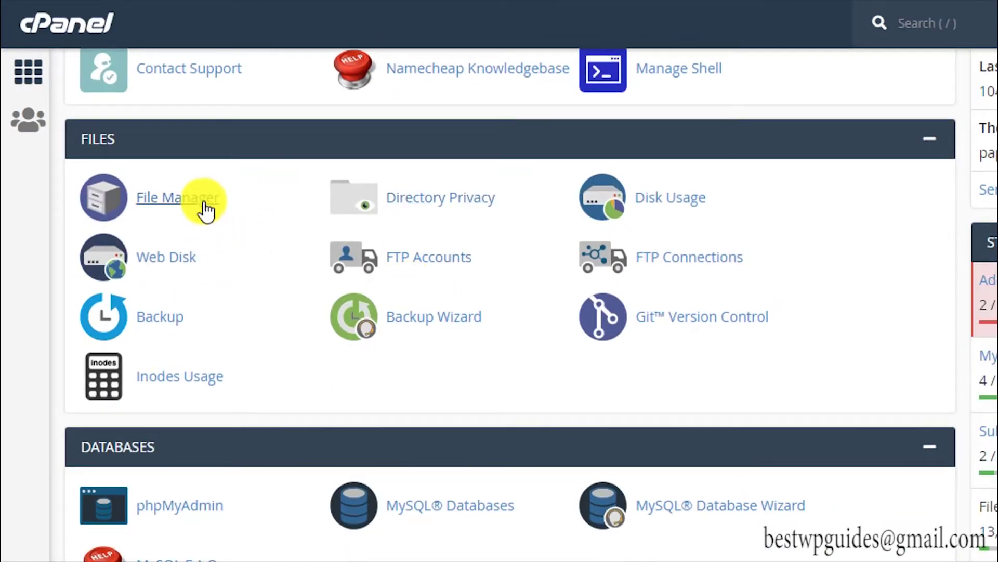
pyautogui.click(205, 203)
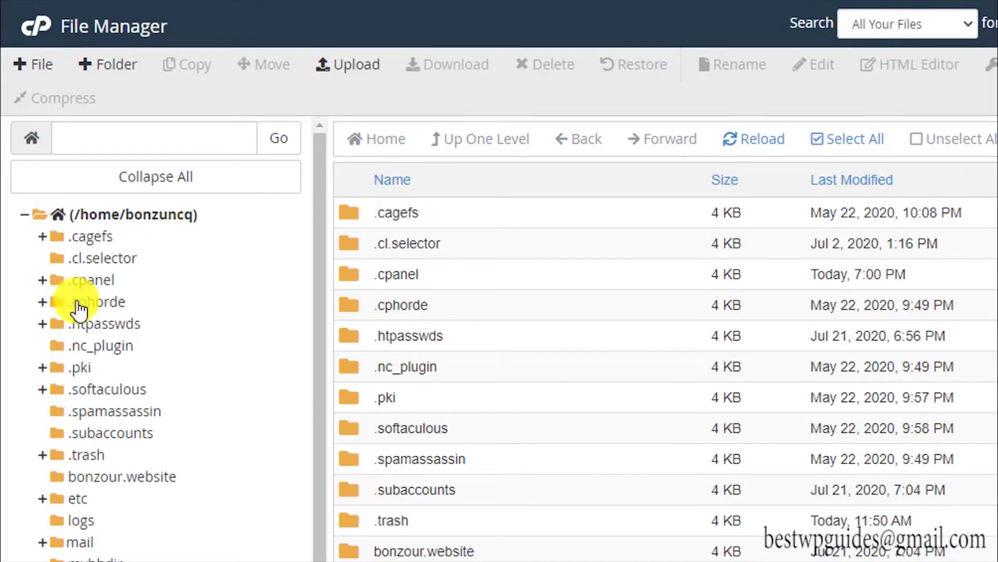
# Open the public_html folder and look through the website files stored in it.
pyautogui.scroll(-1, 161, 352)
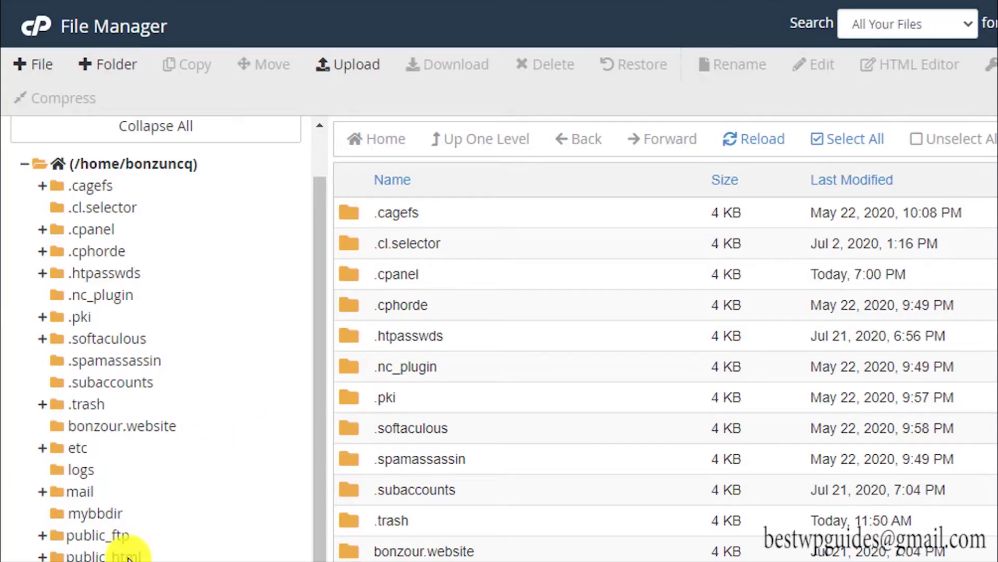
pyautogui.click(133, 555)
pyautogui.scroll(-4, 473, 298)
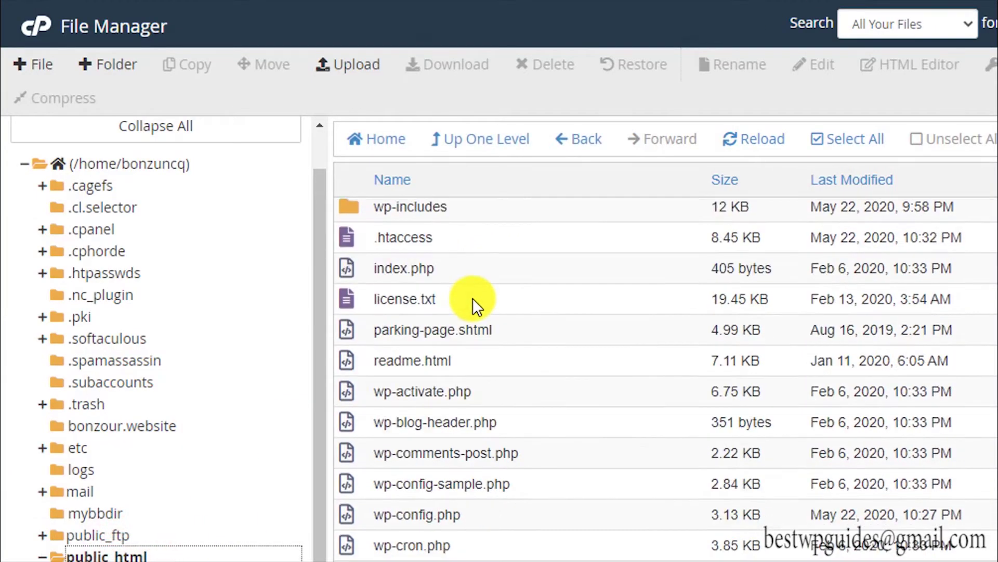
pyautogui.scroll(-2, 576, 384)
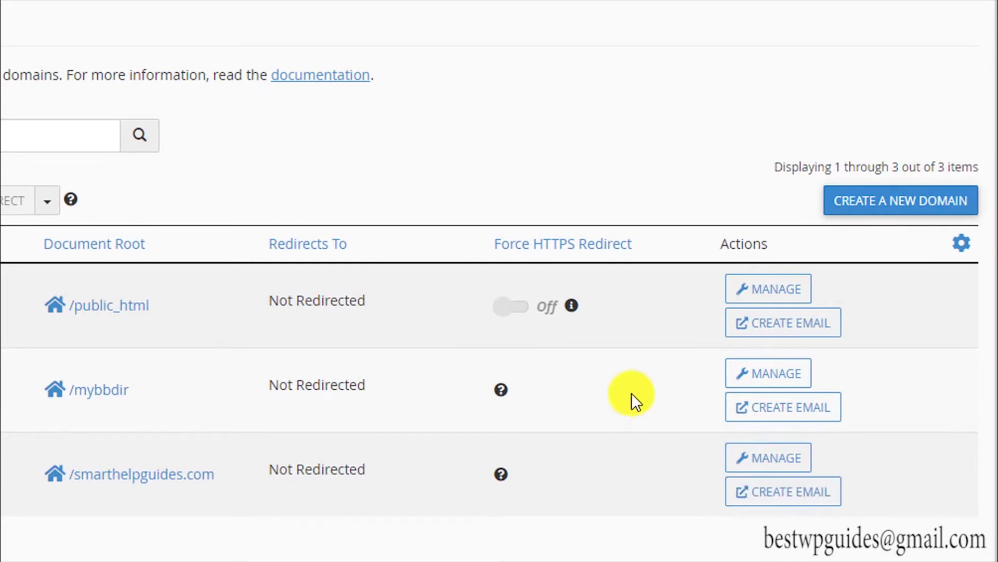
# Open the management page of the main domain bonzour.website and review its information and additional resources.
pyautogui.click(794, 285)
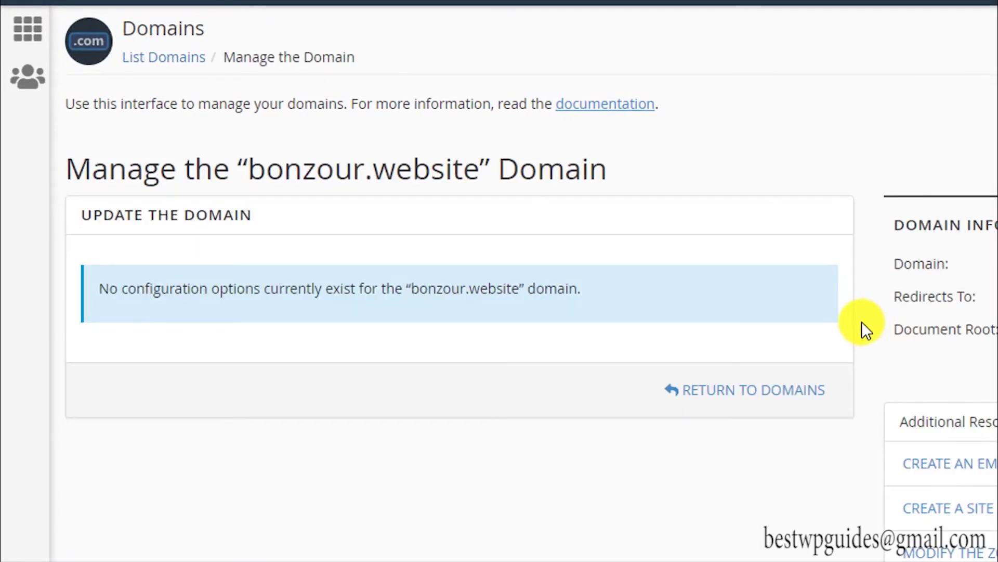
pyautogui.scroll(-2, 860, 321)
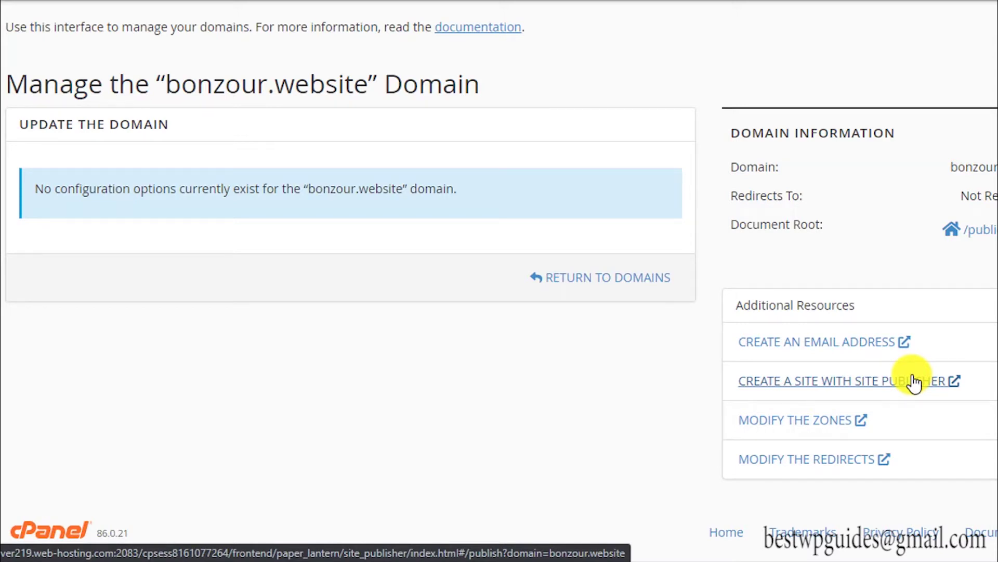
pyautogui.click(585, 403)
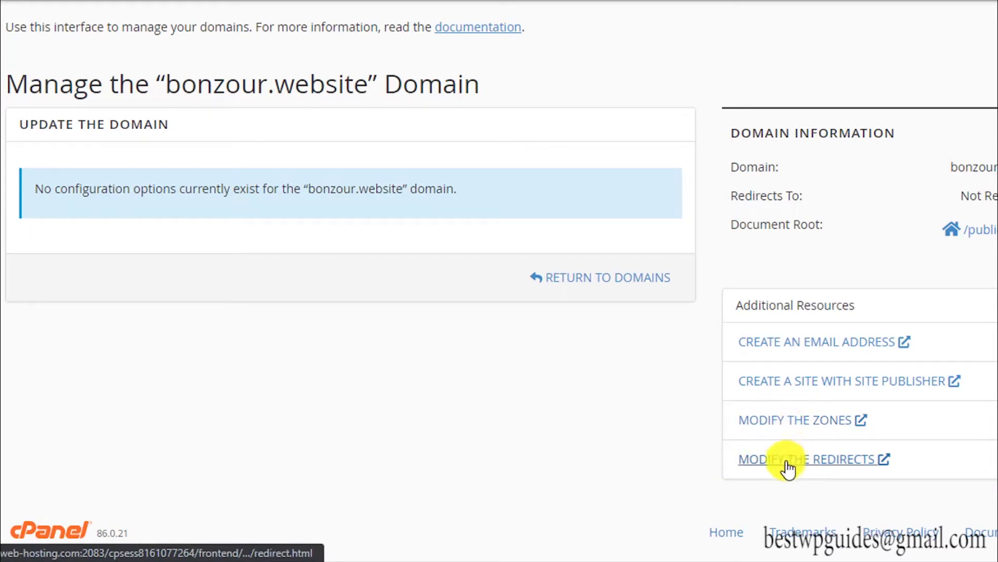
# View the DNS zone records of bonzour.website, then return to the domain's management page.
pyautogui.click(767, 427)
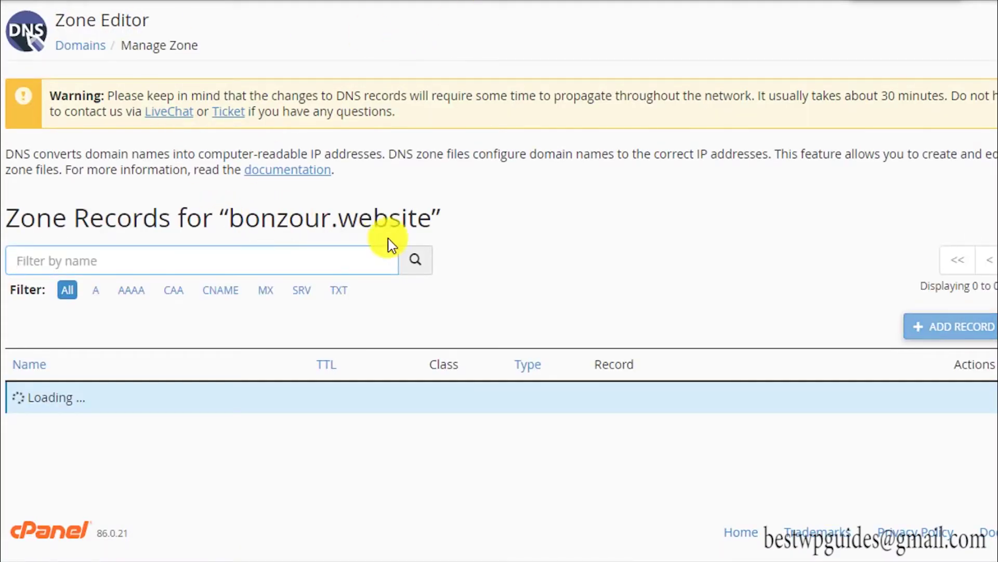
pyautogui.scroll(-5, 569, 204)
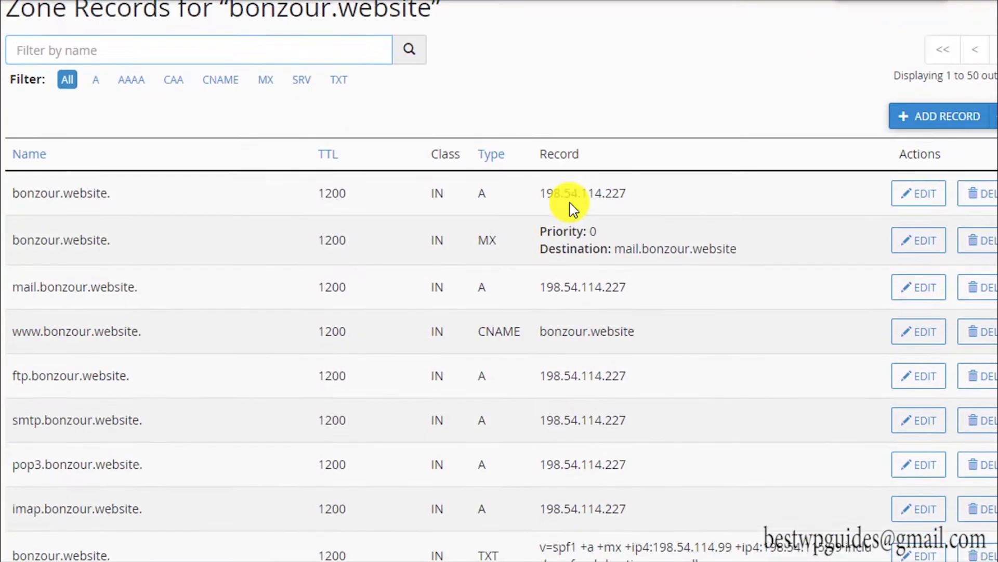
pyautogui.click(645, 1)
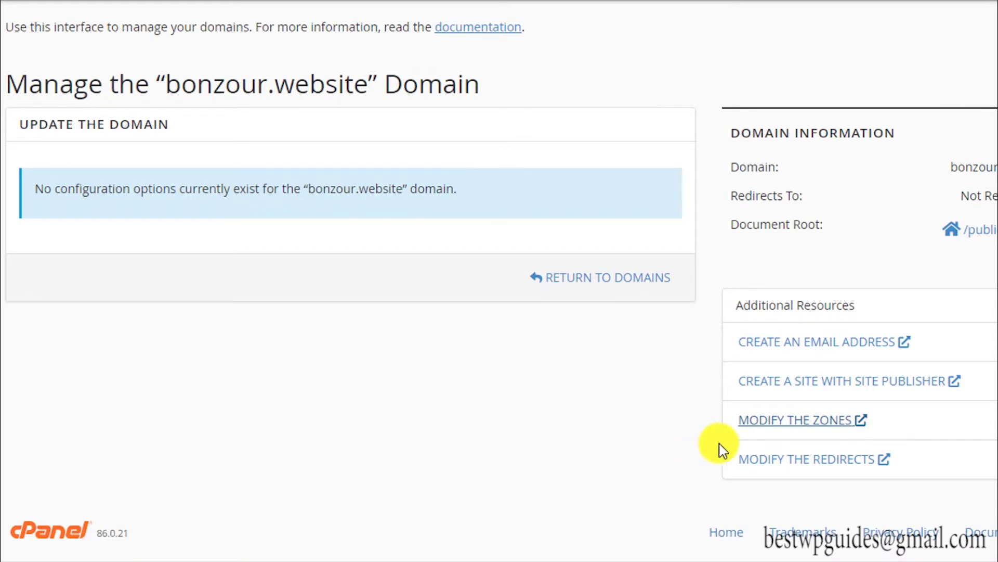
# Open the Redirects page for the domain and review the current redirects and the Add Redirect form.
pyautogui.click(788, 460)
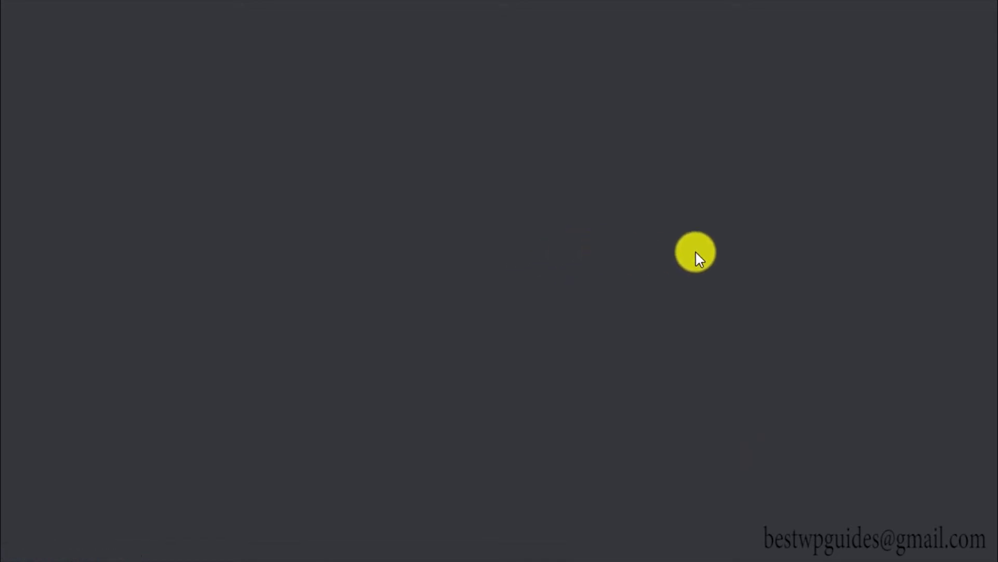
pyautogui.scroll(-7, 559, 193)
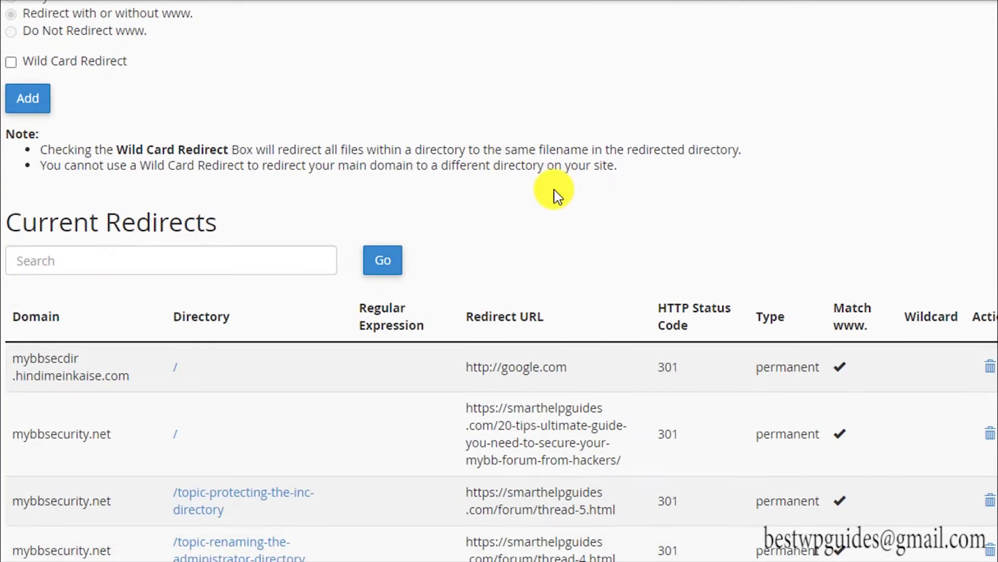
pyautogui.scroll(8, 555, 194)
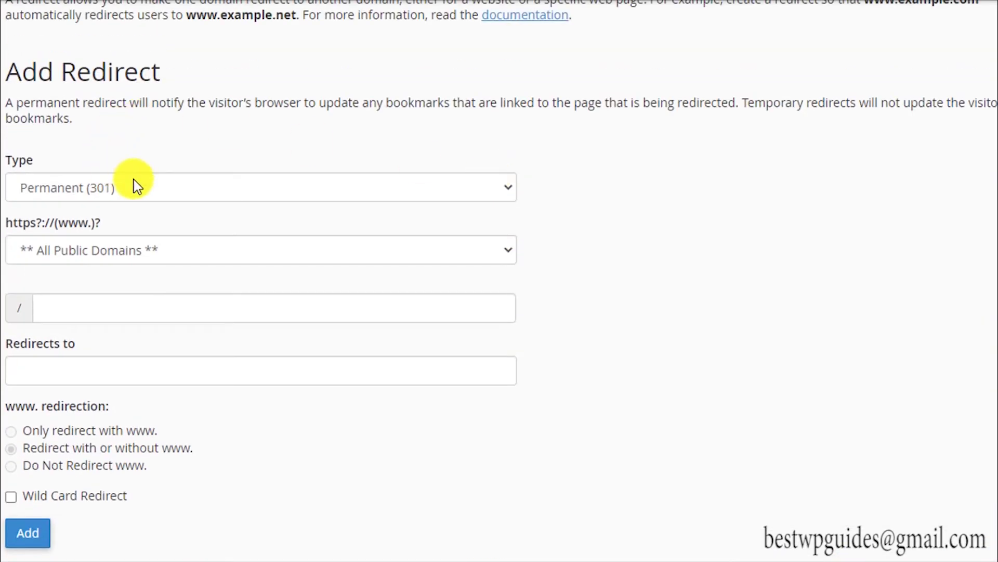
pyautogui.click(133, 311)
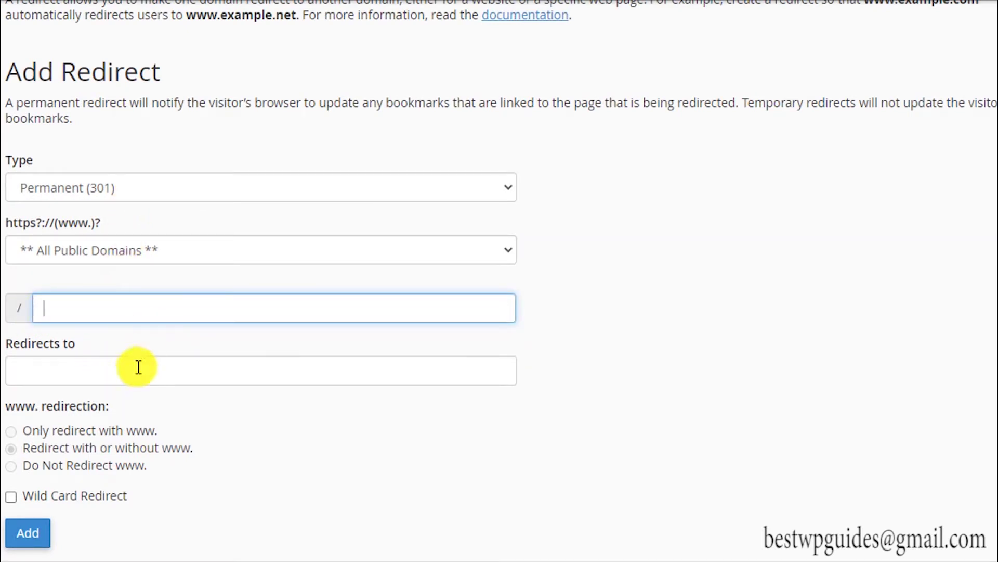
pyautogui.click(93, 371)
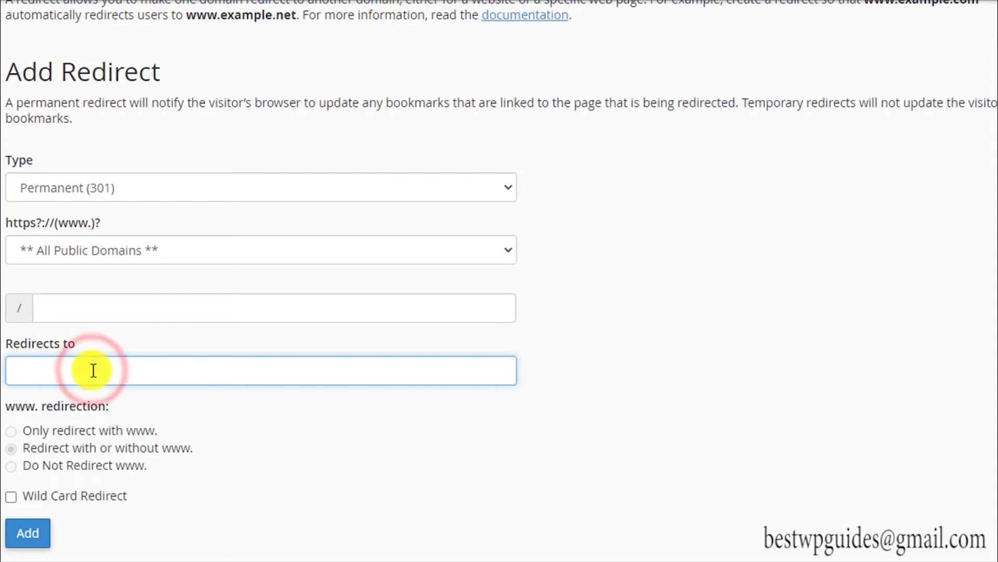
pyautogui.write('www')
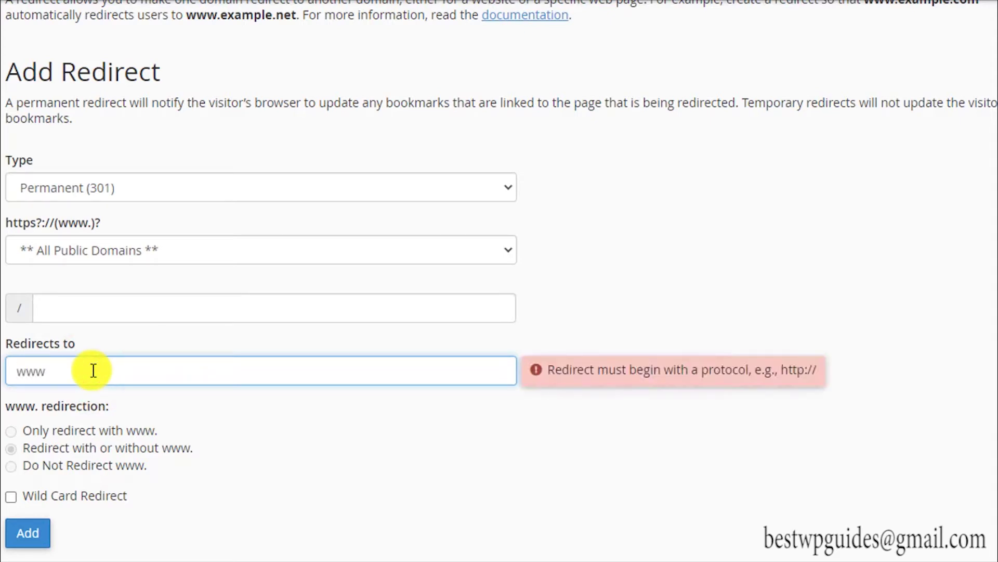
pyautogui.write('.google.com')
pyautogui.click(696, 284)
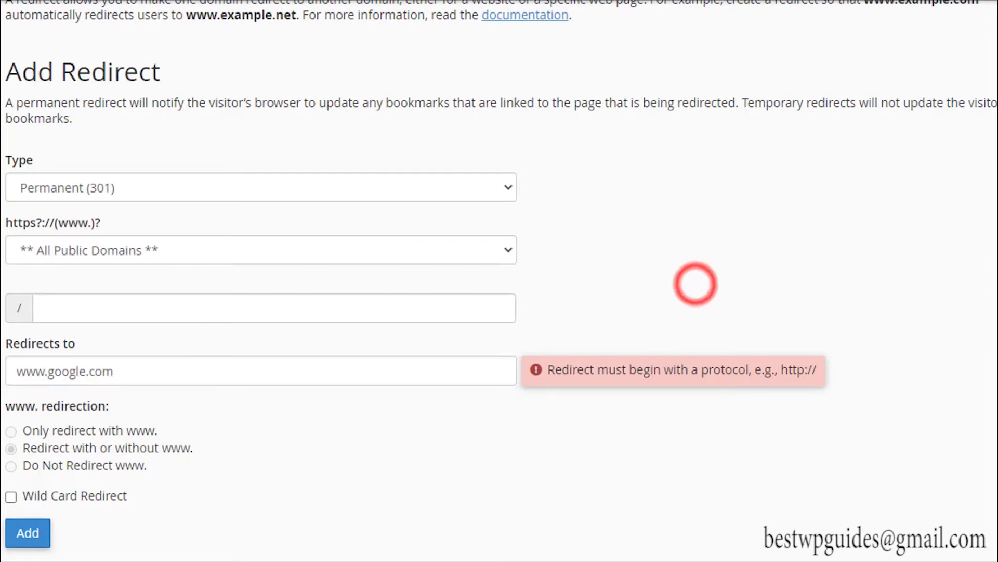
pyautogui.click(17, 371)
pyautogui.write('http')
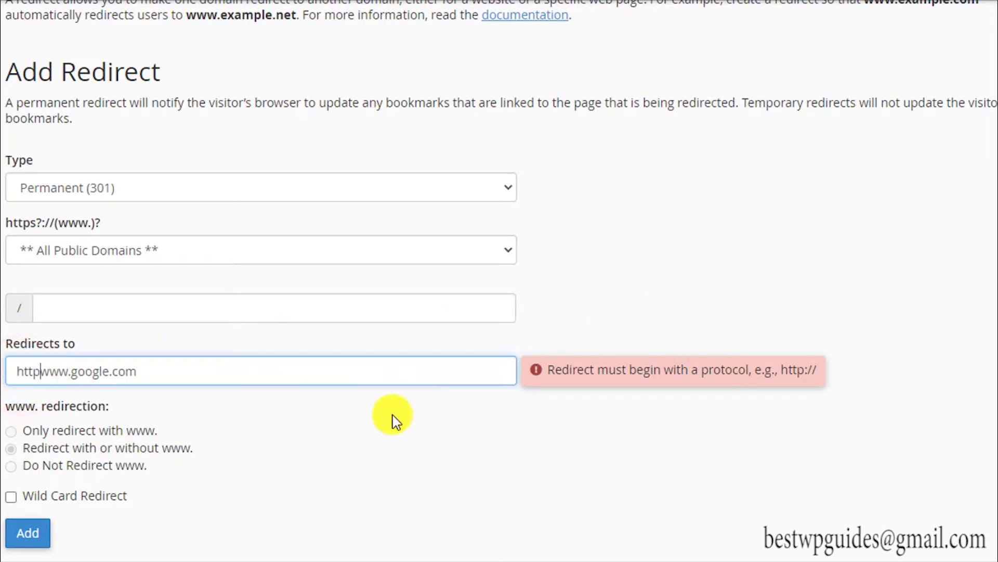
pyautogui.write('://')
pyautogui.click(795, 404)
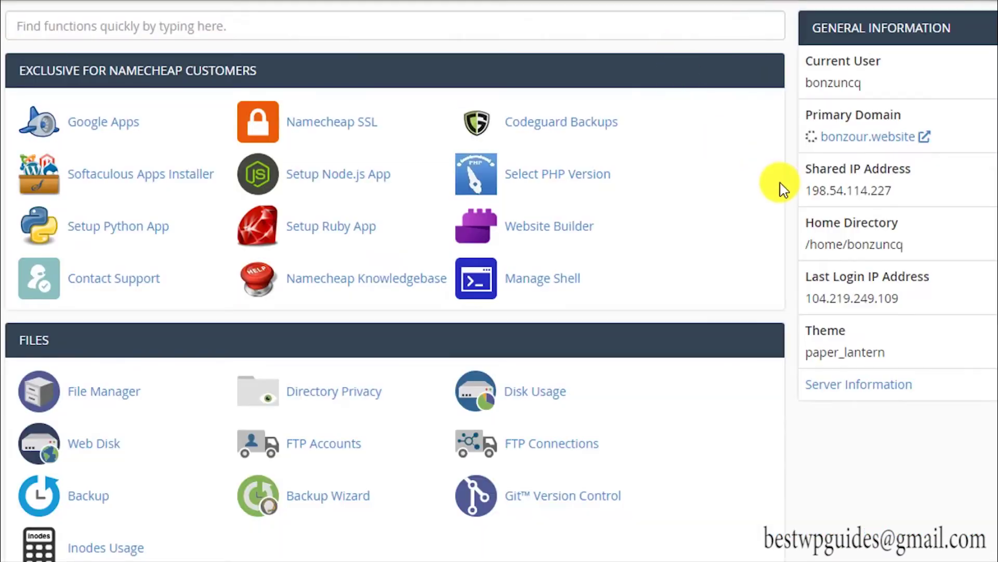
# Look over the Domains section of the control panel home page and open Addon Domains.
pyautogui.scroll(-8, 740, 170)
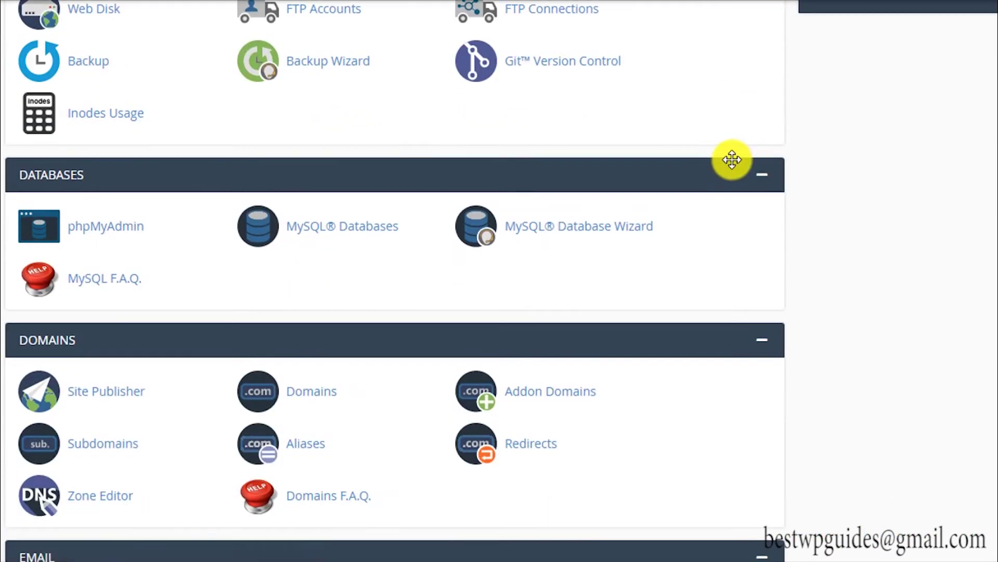
pyautogui.scroll(-3, 732, 160)
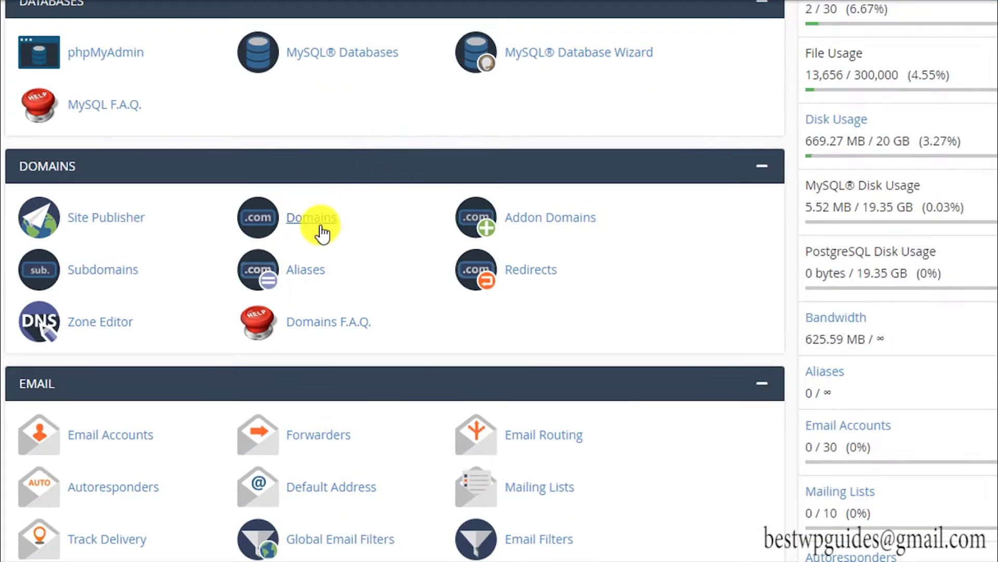
pyautogui.scroll(-2, 374, 249)
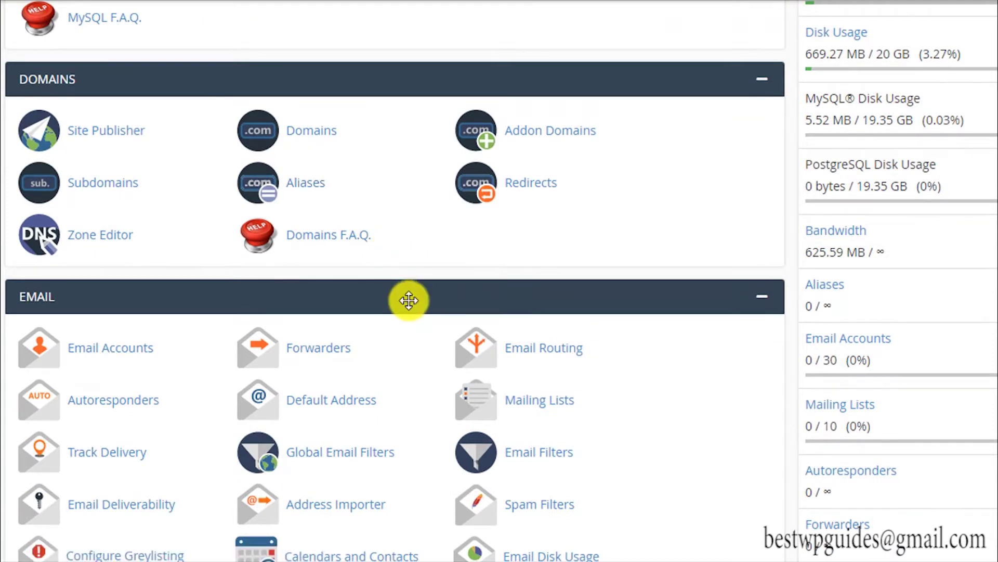
pyautogui.scroll(-2, 408, 299)
pyautogui.scroll(6, 408, 302)
pyautogui.scroll(-6, 416, 317)
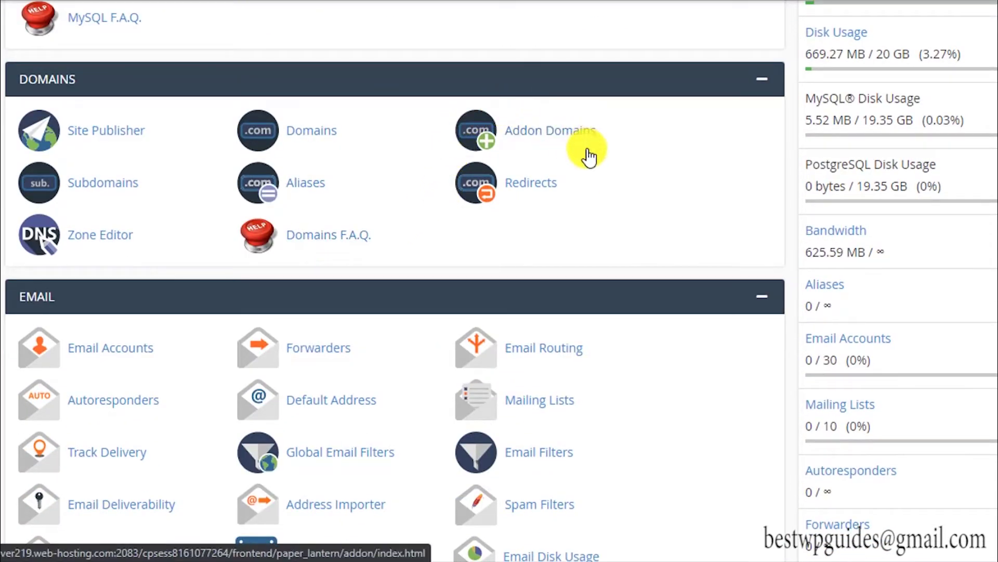
pyautogui.click(588, 132)
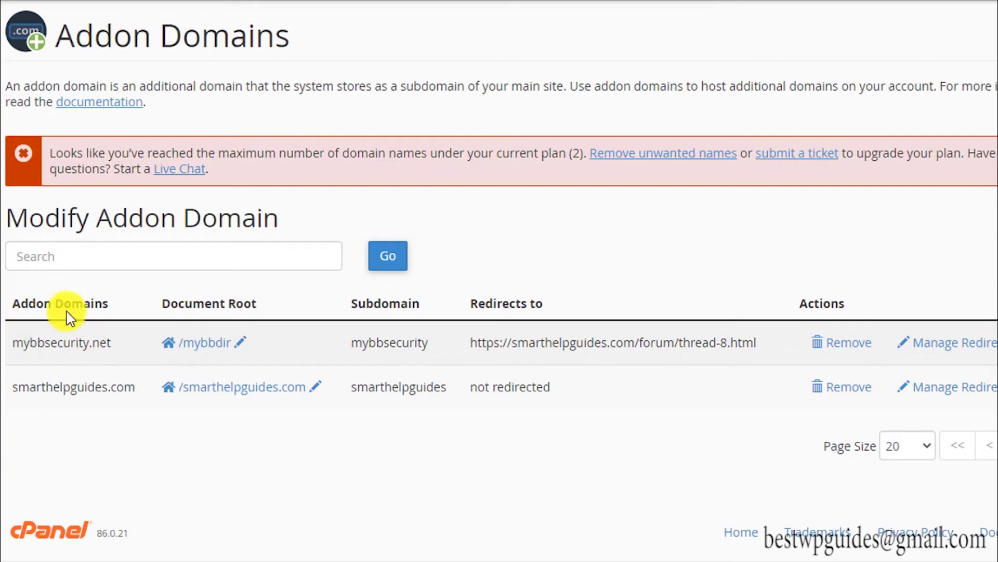
# Examine the addon domain mybbsecurity.net and the address it redirects to.
pyautogui.moveTo(47, 342); pyautogui.dragTo(107, 343)
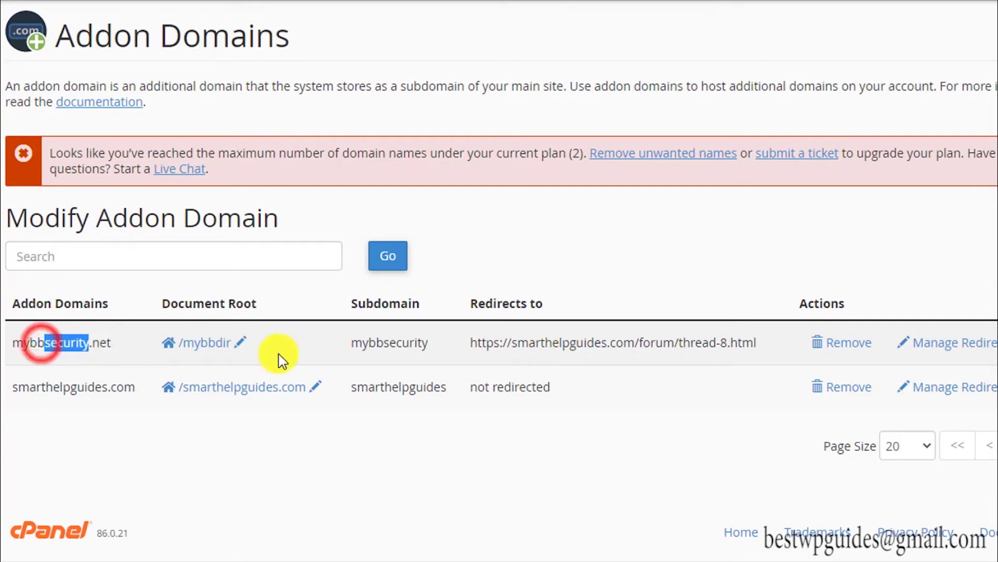
pyautogui.moveTo(502, 342); pyautogui.dragTo(608, 343)
pyautogui.click(622, 425)
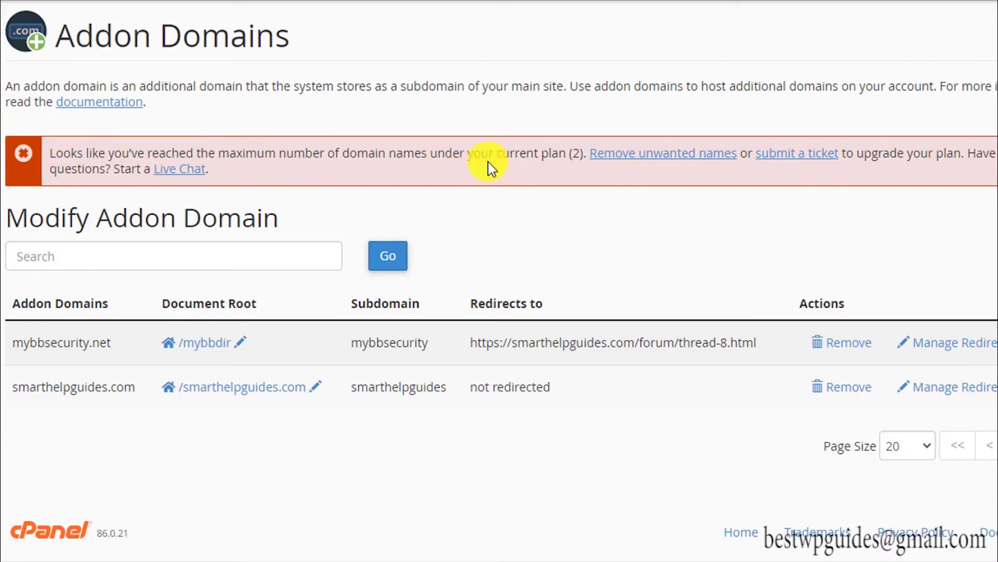
# Return to the control panel home page and open Subdomains from the Domains section.
pyautogui.click(589, 223)
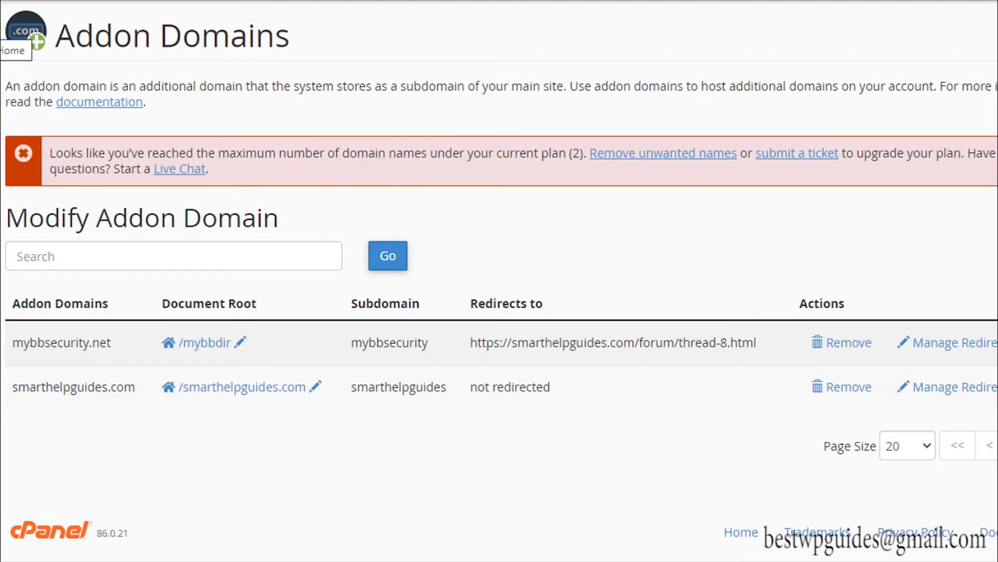
pyautogui.click(1, 27)
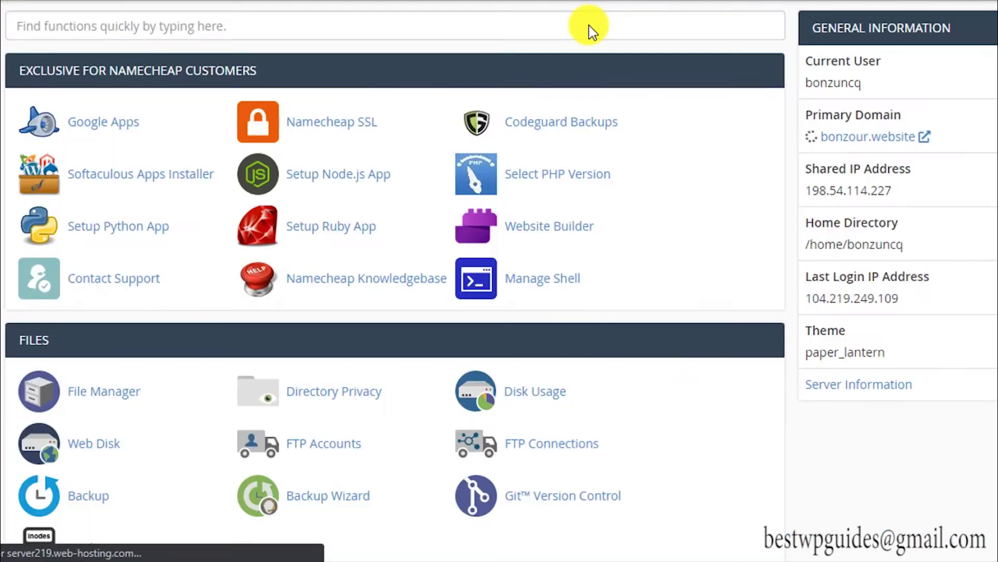
pyautogui.scroll(-3, 520, 156)
pyautogui.scroll(-9, 491, 207)
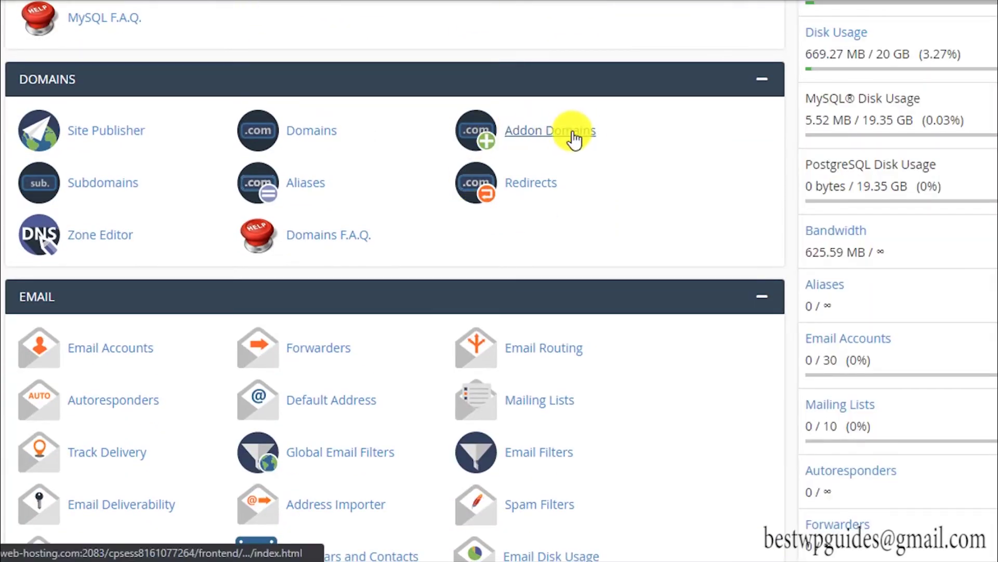
pyautogui.click(104, 183)
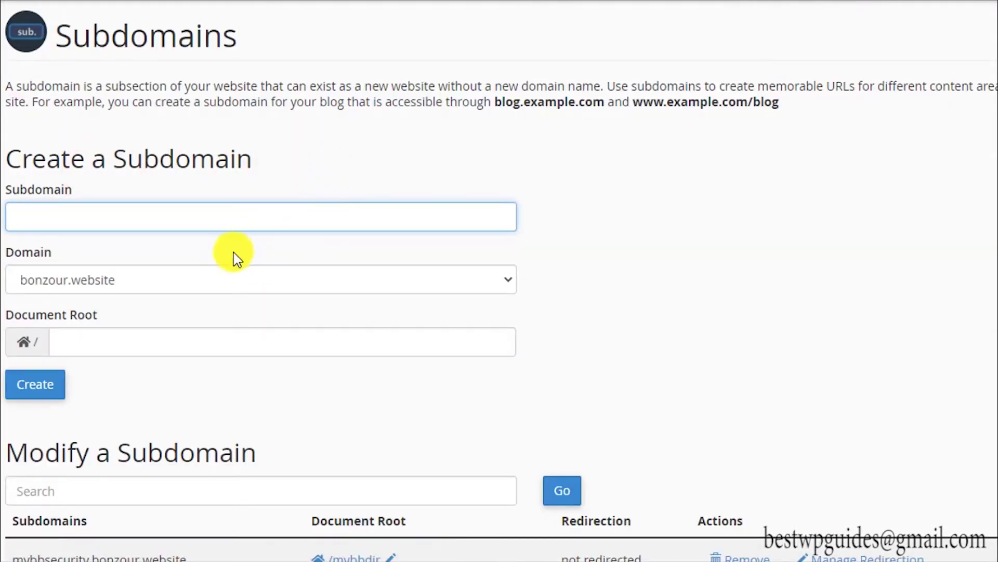
# Enter store as the name of the new subdomain in the Create a Subdomain form.
pyautogui.click(189, 212)
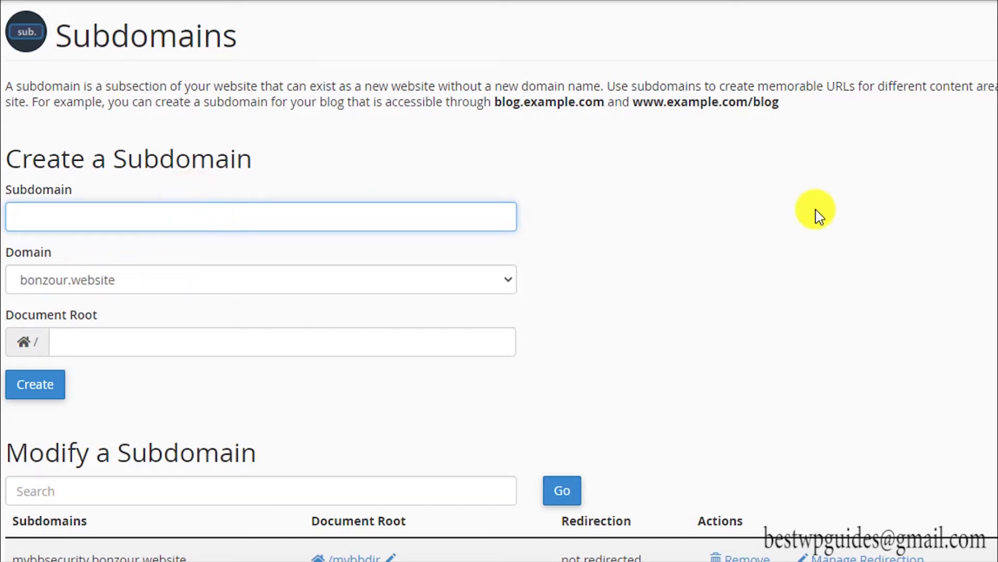
pyautogui.write('s')
pyautogui.press('BackSpace')
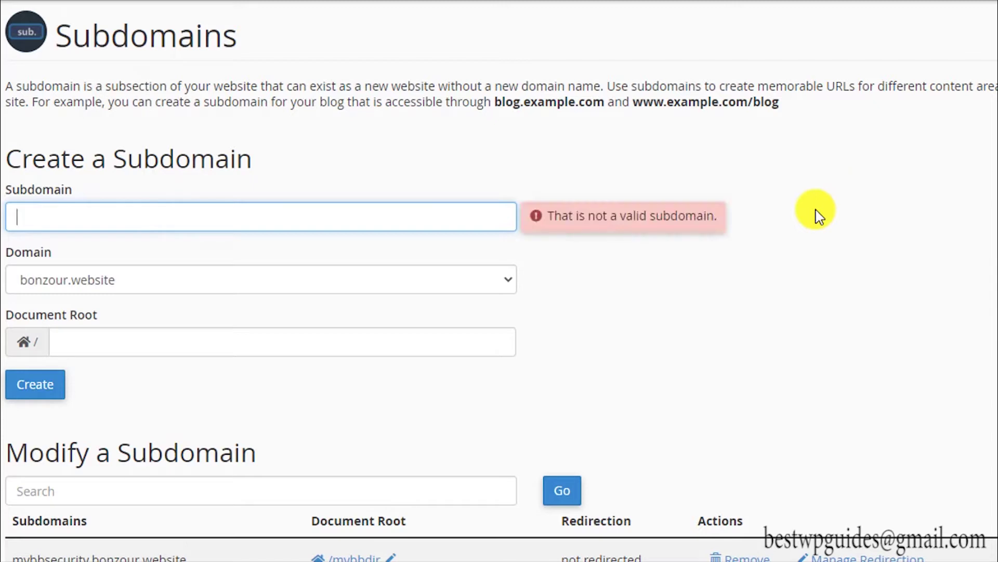
pyautogui.write('s')
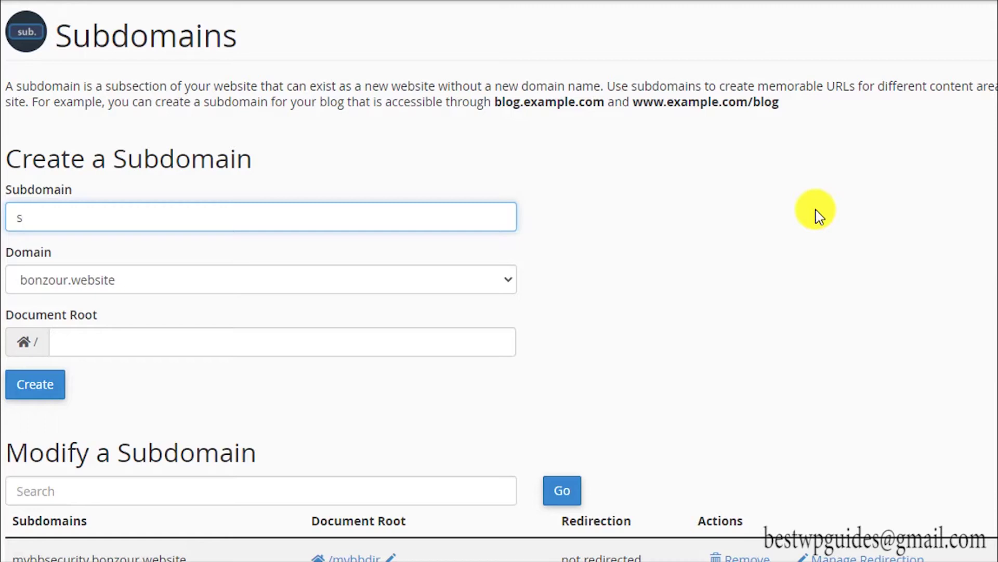
pyautogui.write('tore')
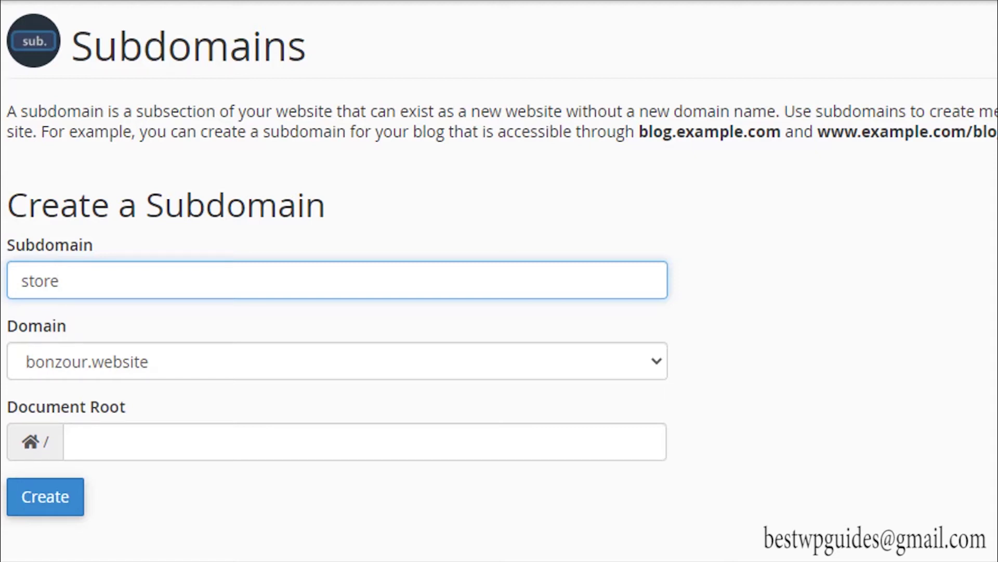
# Create the subdomain under bonzour.website with store.bonzour.website as its document root.
pyautogui.scroll(-2, 116, 341)
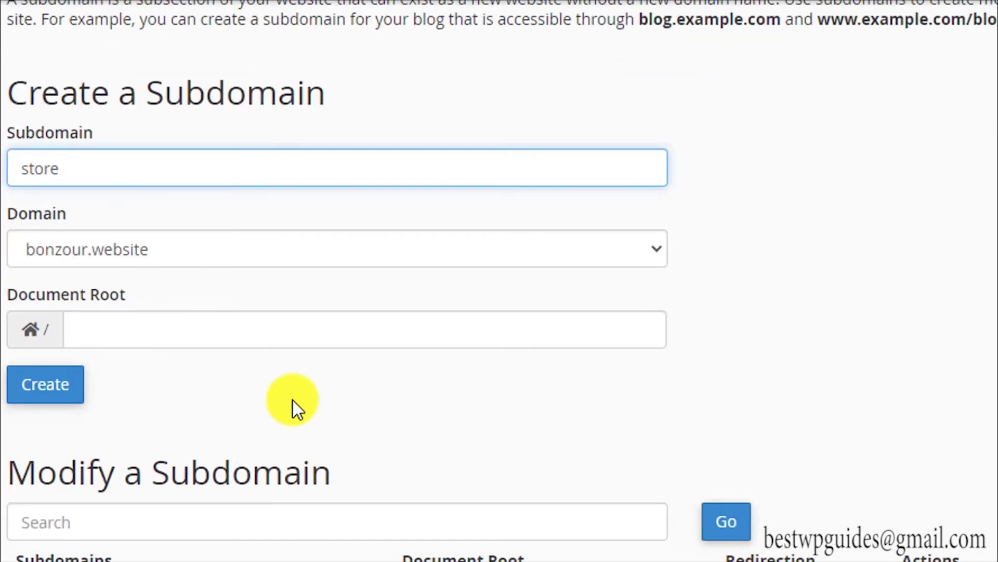
pyautogui.click(822, 314)
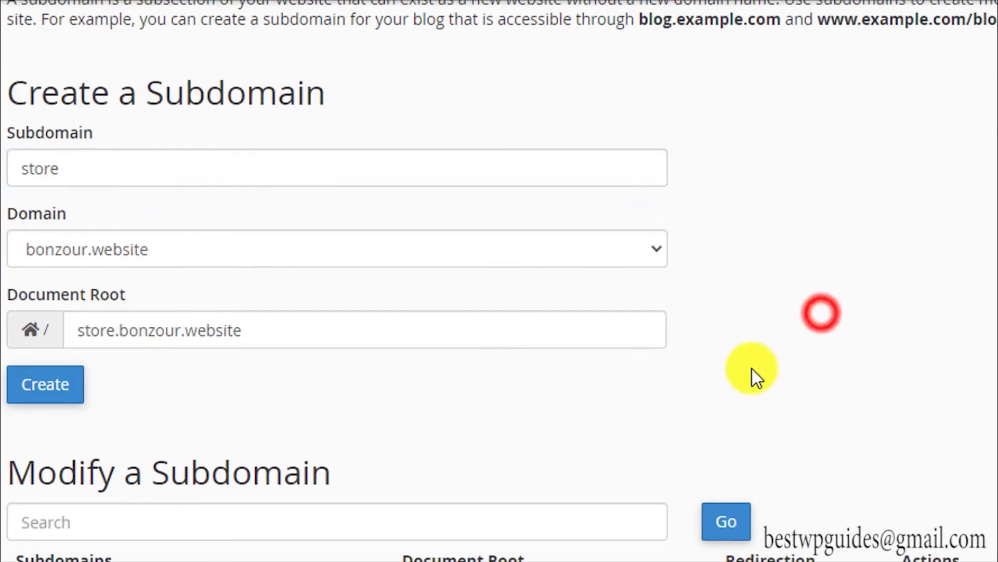
pyautogui.click(110, 331)
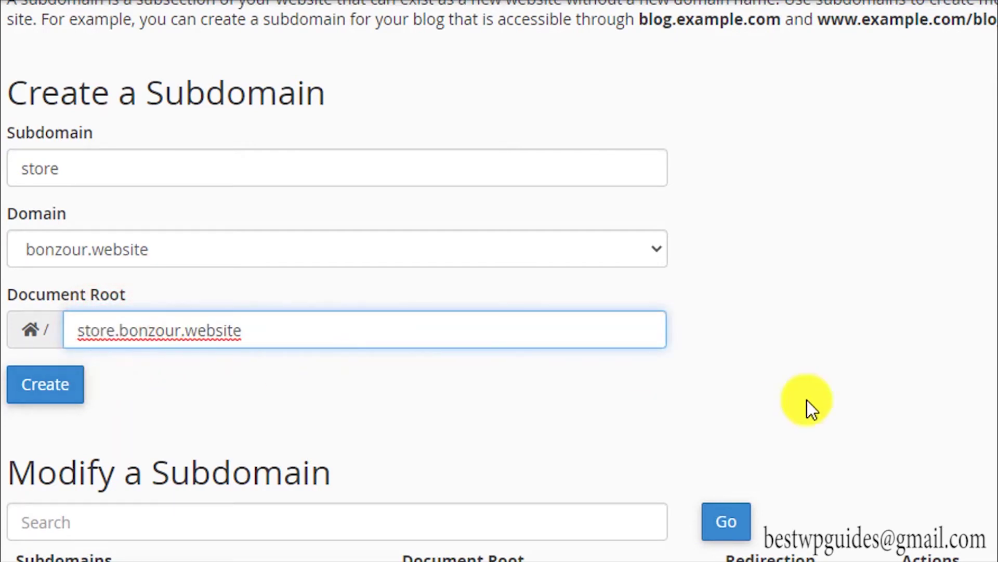
pyautogui.click(981, 349)
pyautogui.scroll(-2, 359, 391)
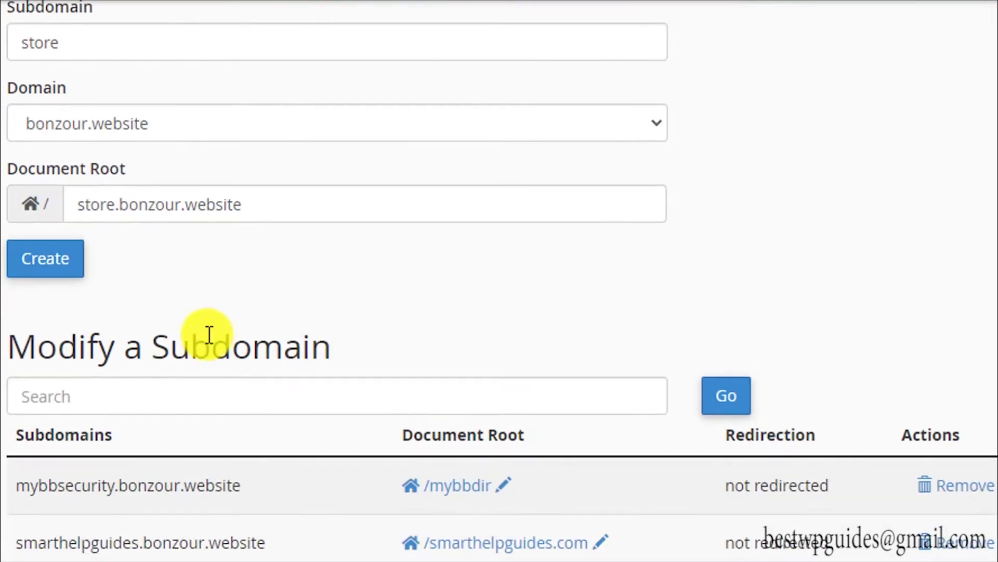
pyautogui.click(72, 269)
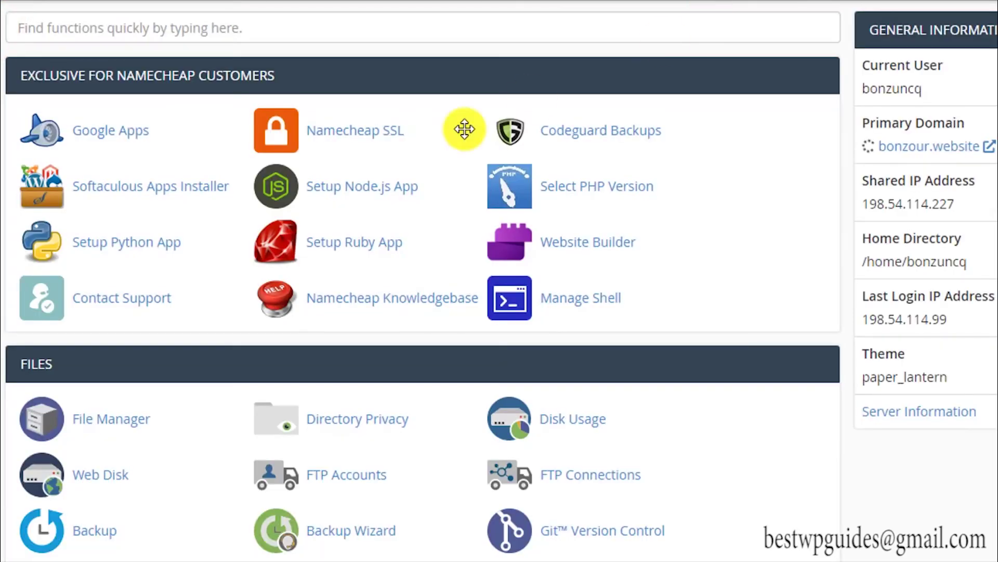
# Open WordPress from the Softaculous scripts on the home page and start its installation form.
pyautogui.scroll(-20, 464, 129)
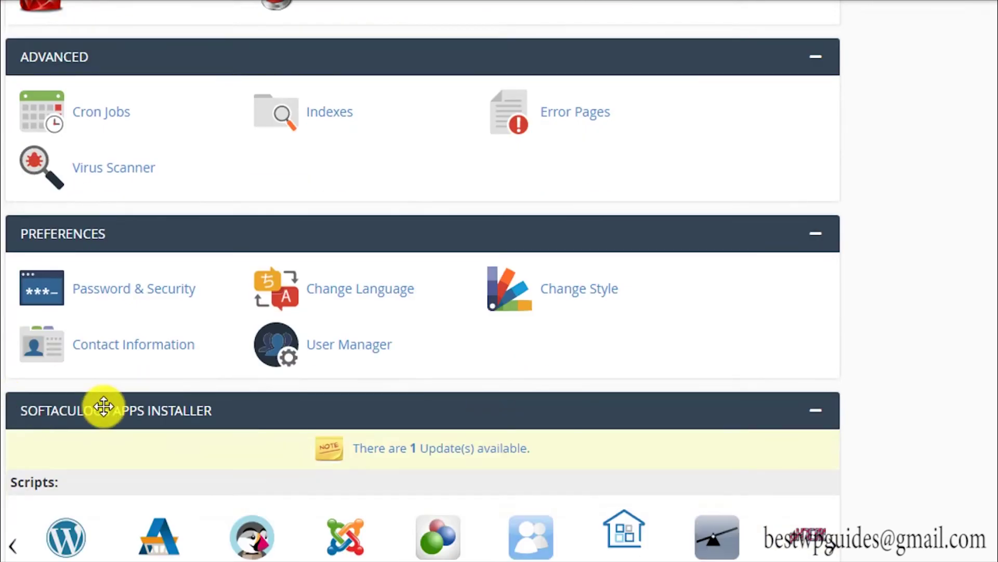
pyautogui.scroll(-4, 104, 406)
pyautogui.click(65, 372)
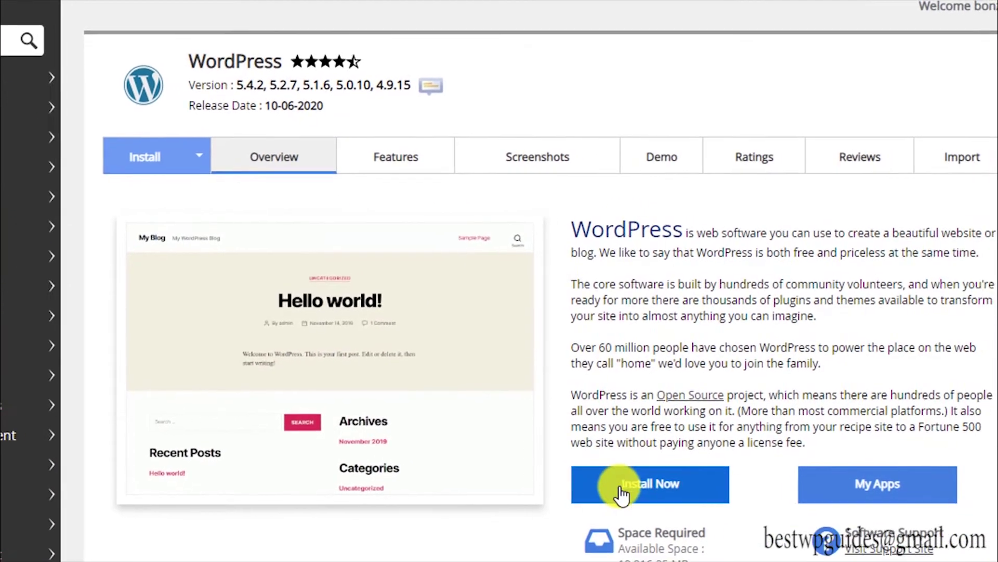
pyautogui.click(715, 491)
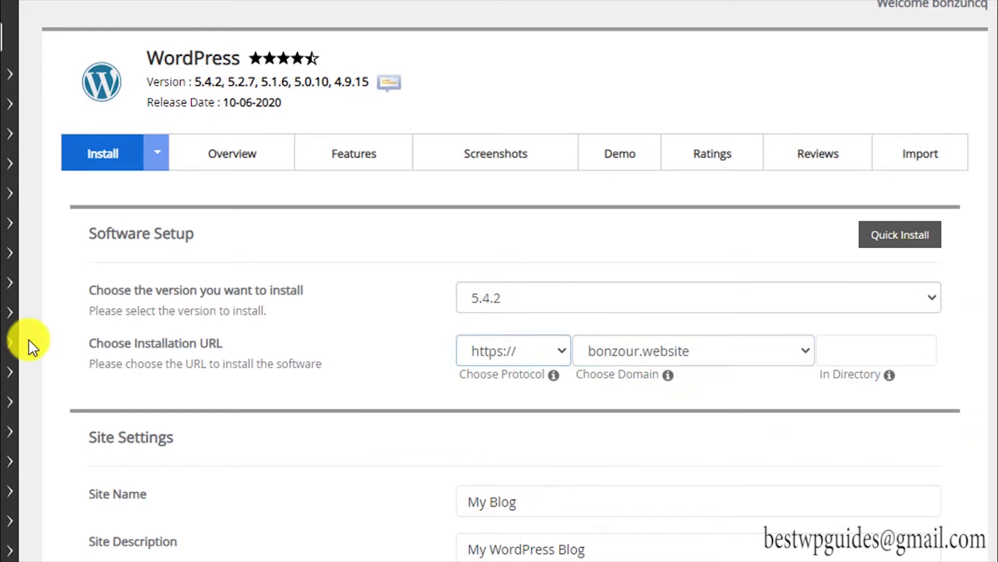
# Choose store.bonzour.website as the domain of the WordPress installation URL.
pyautogui.scroll(-2, 102, 323)
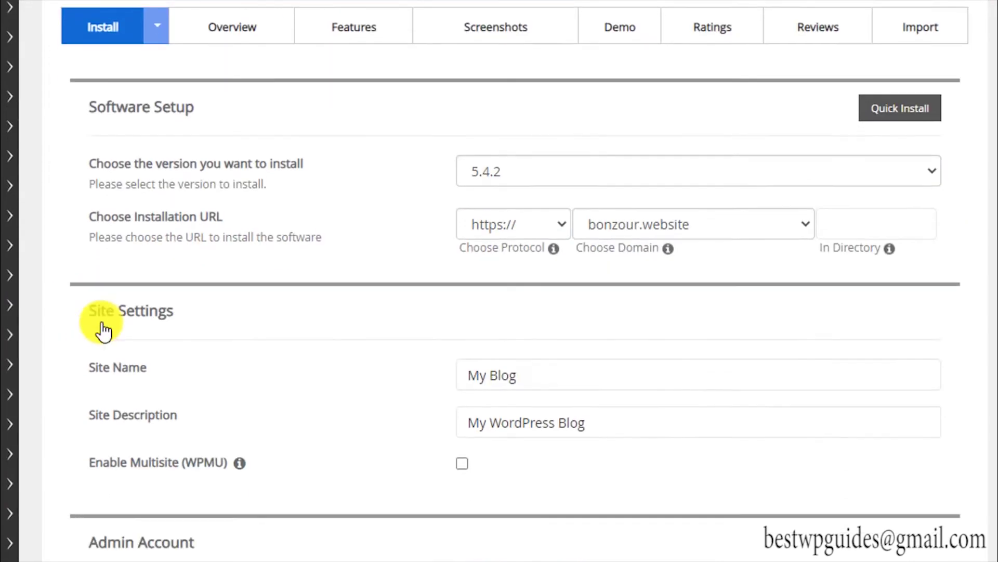
pyautogui.scroll(-1, 103, 330)
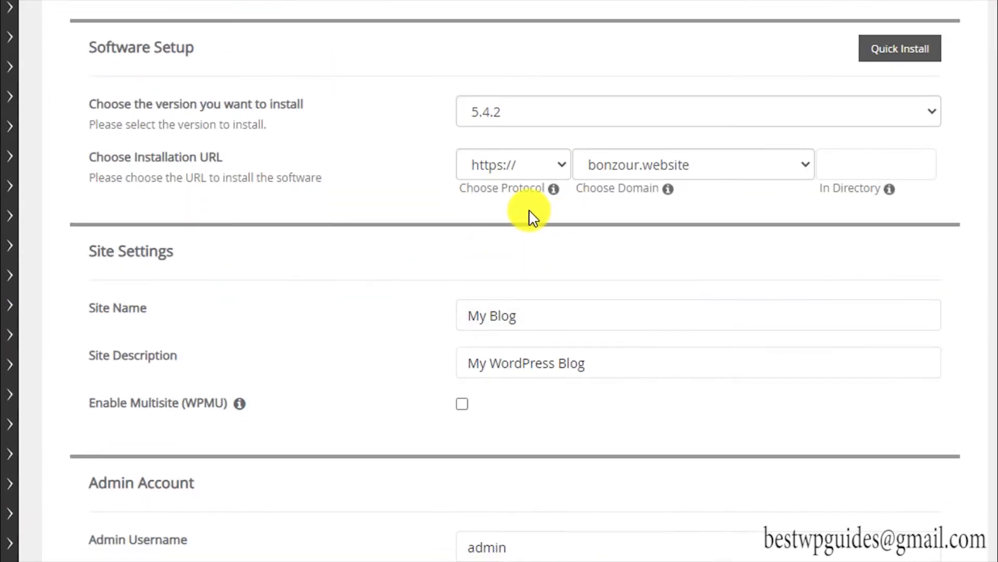
pyautogui.click(629, 176)
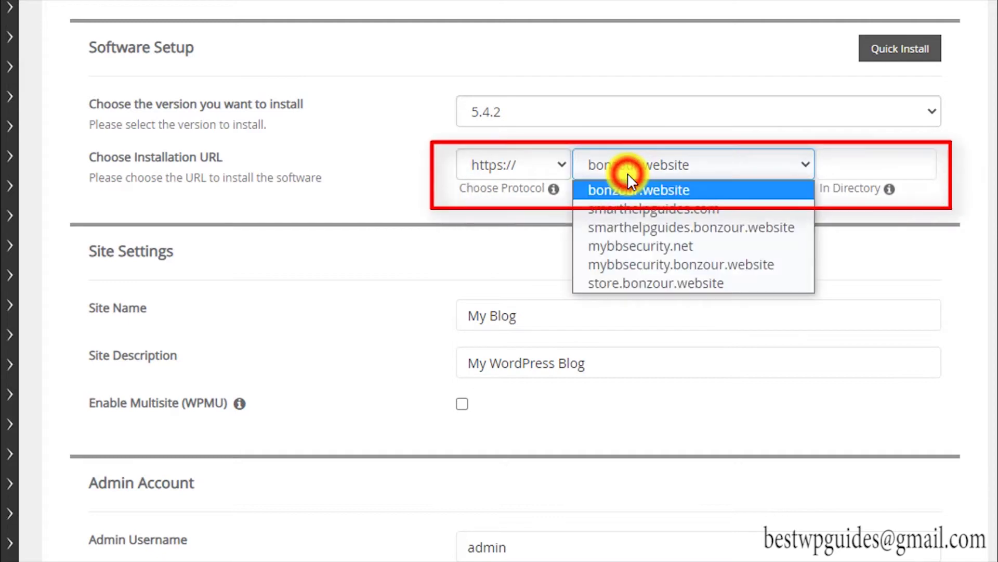
pyautogui.click(633, 288)
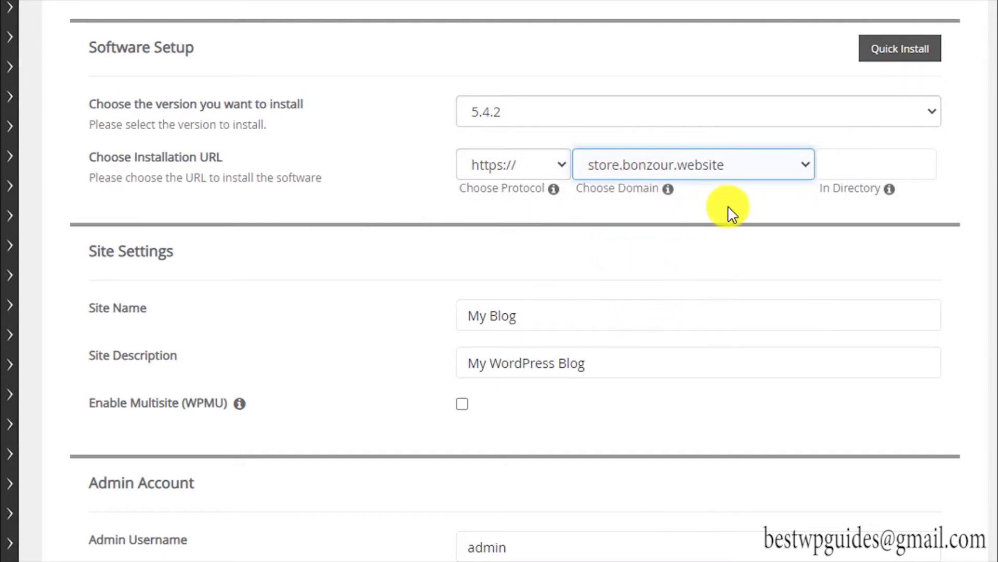
pyautogui.scroll(3, 345, 223)
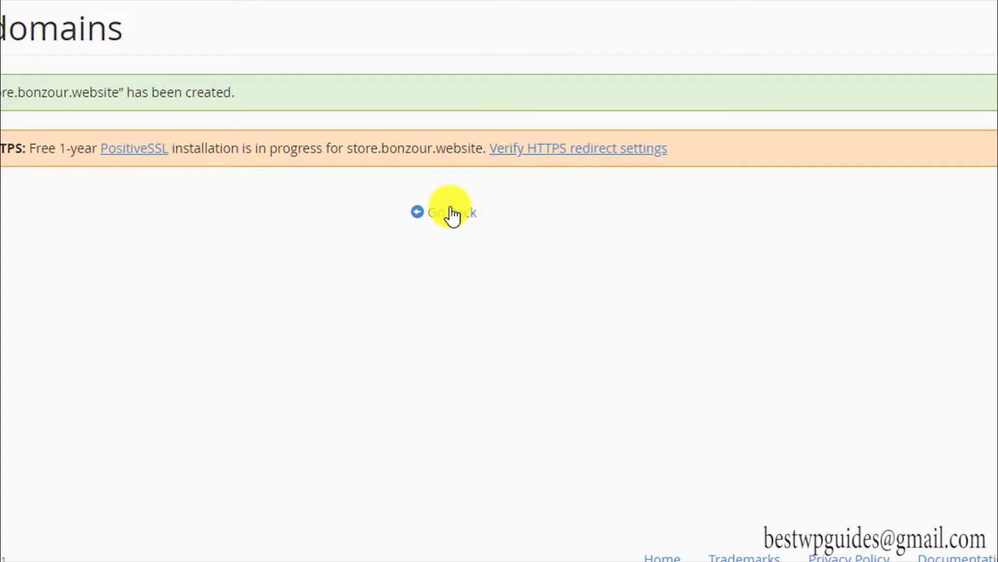
# Go back to the subdomain list and permanently remove the subdomain store.bonzour.website.
pyautogui.click(450, 213)
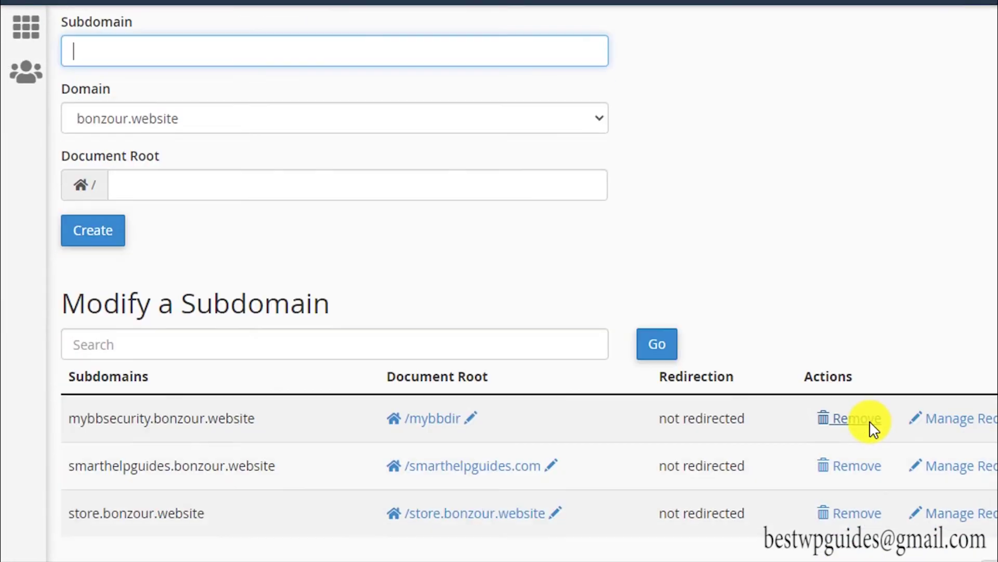
pyautogui.scroll(-1, 869, 420)
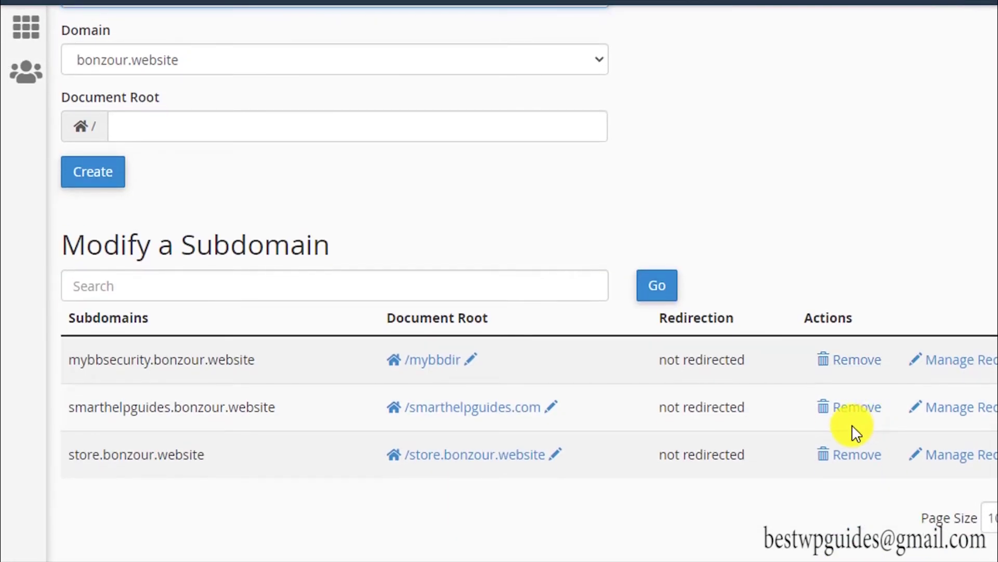
pyautogui.click(853, 454)
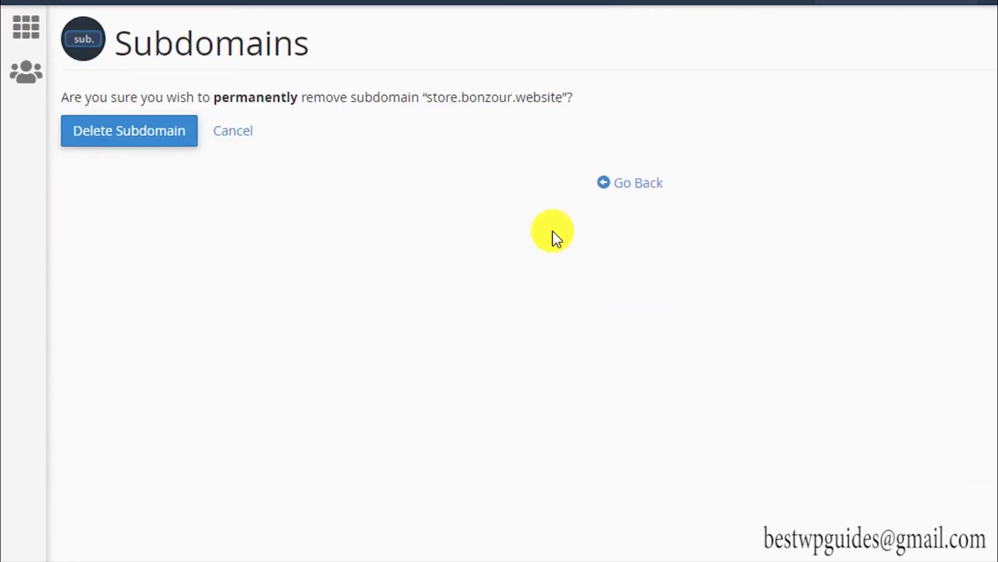
pyautogui.click(128, 134)
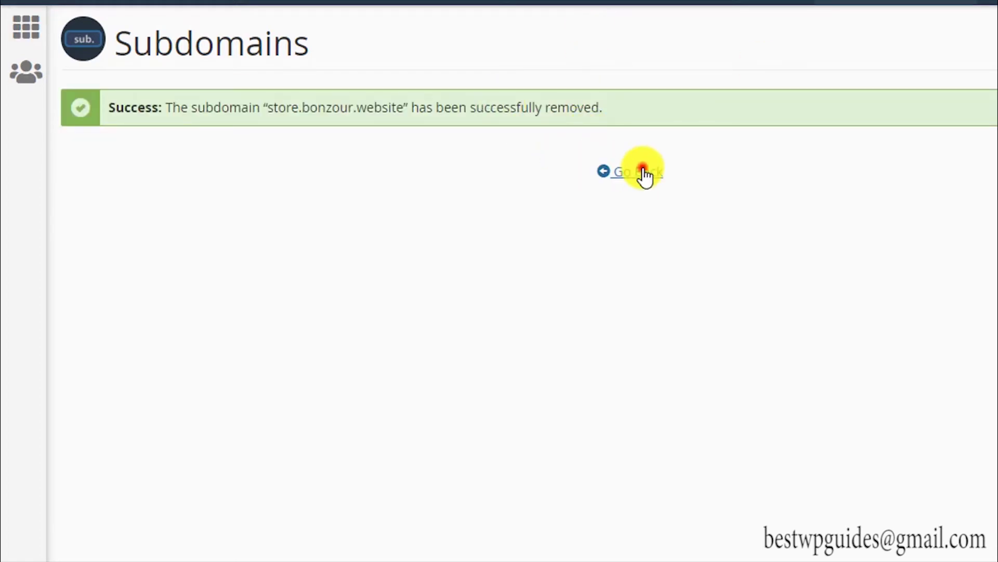
pyautogui.click(643, 170)
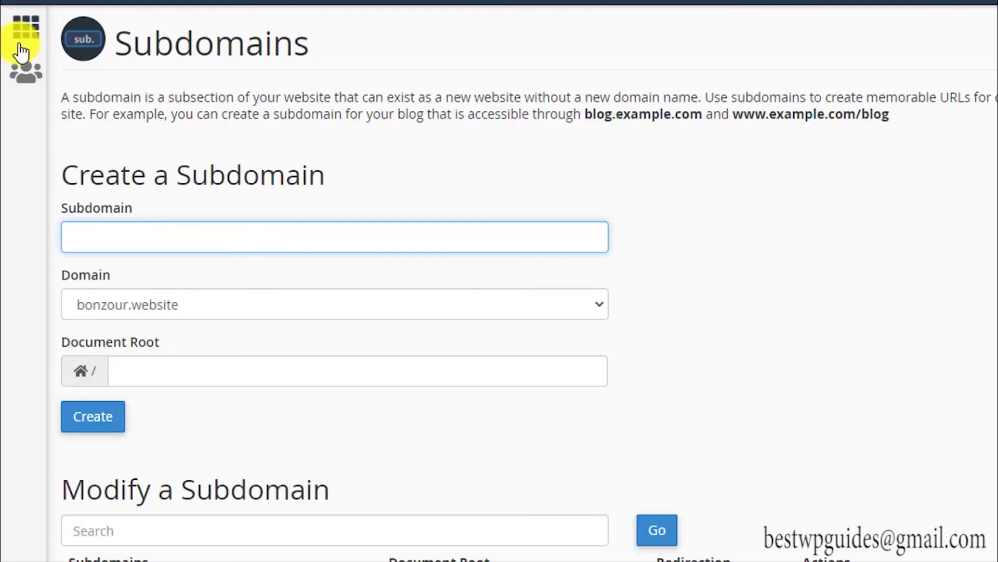
# Return to the control panel home page and open Aliases from the Domains section.
pyautogui.click(23, 33)
pyautogui.scroll(-5, 686, 244)
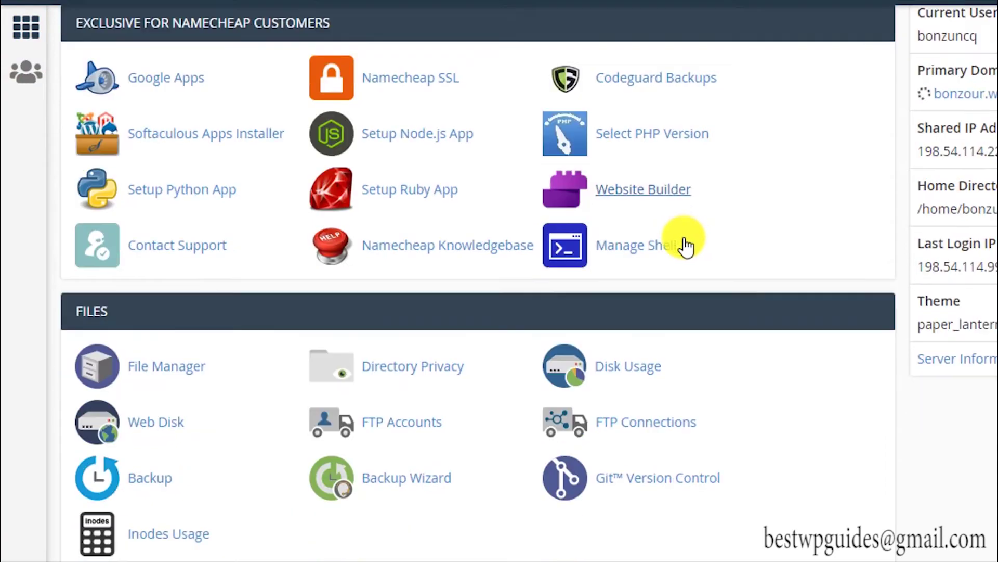
pyautogui.scroll(-2, 683, 236)
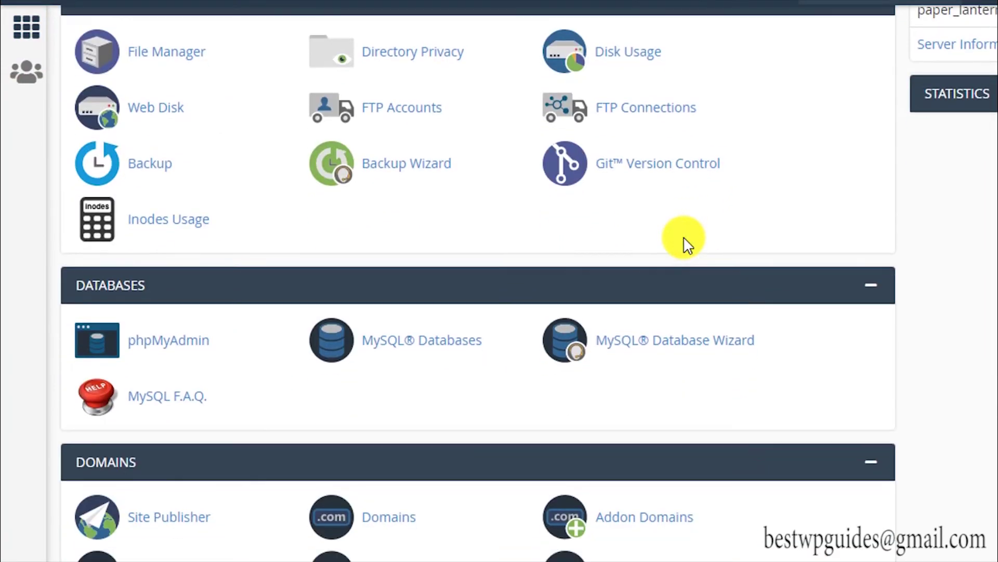
pyautogui.scroll(4, 683, 236)
pyautogui.scroll(-9, 685, 239)
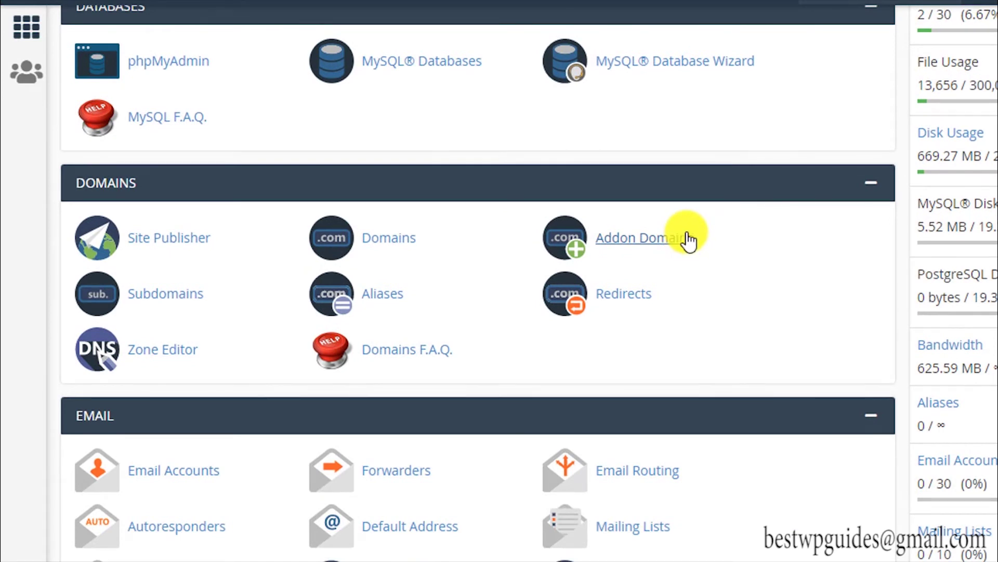
pyautogui.click(407, 299)
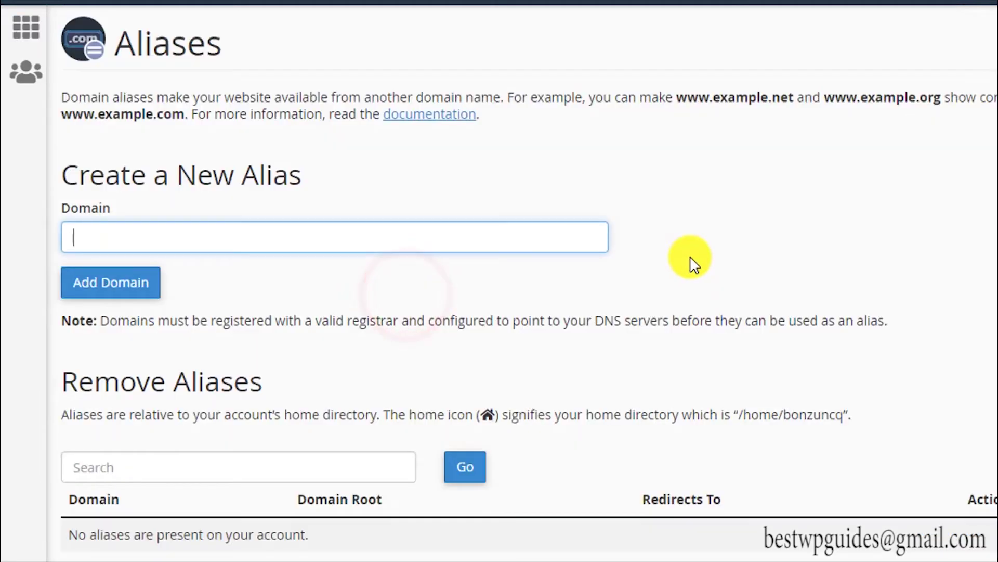
# Review the Aliases page, including its description, the Create a New Alias form and the list of existing aliases.
pyautogui.scroll(-1, 694, 266)
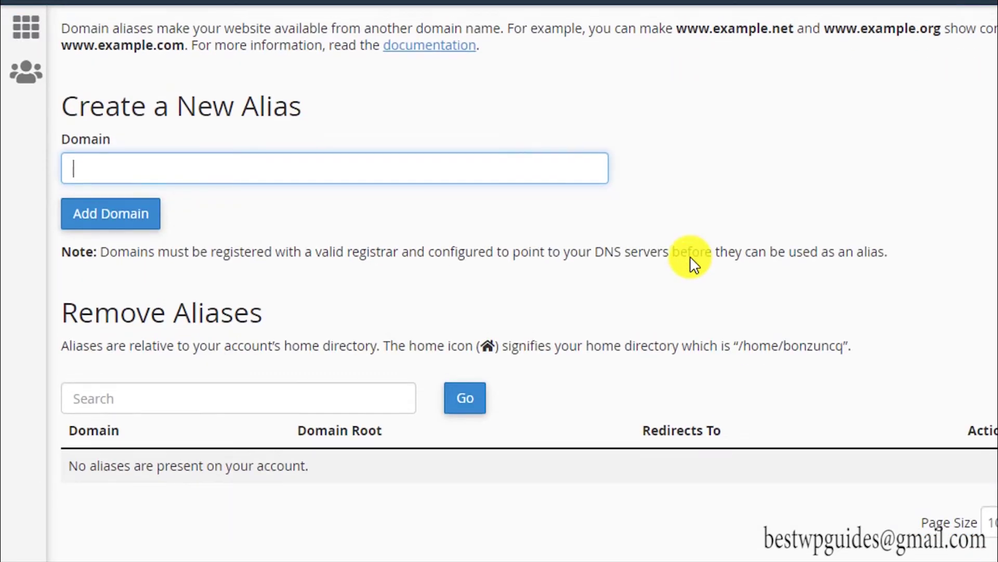
pyautogui.scroll(1, 695, 265)
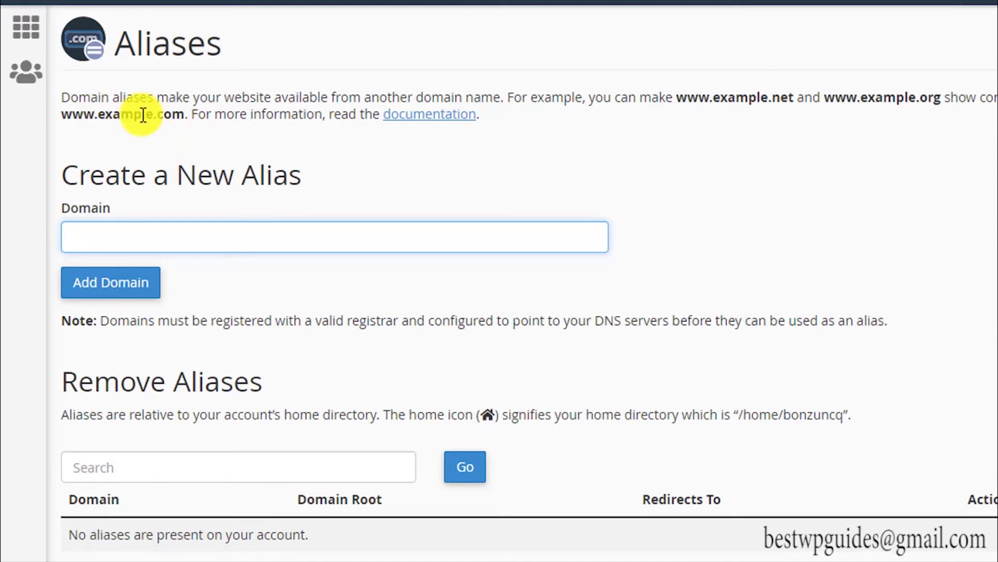
pyautogui.click(789, 151)
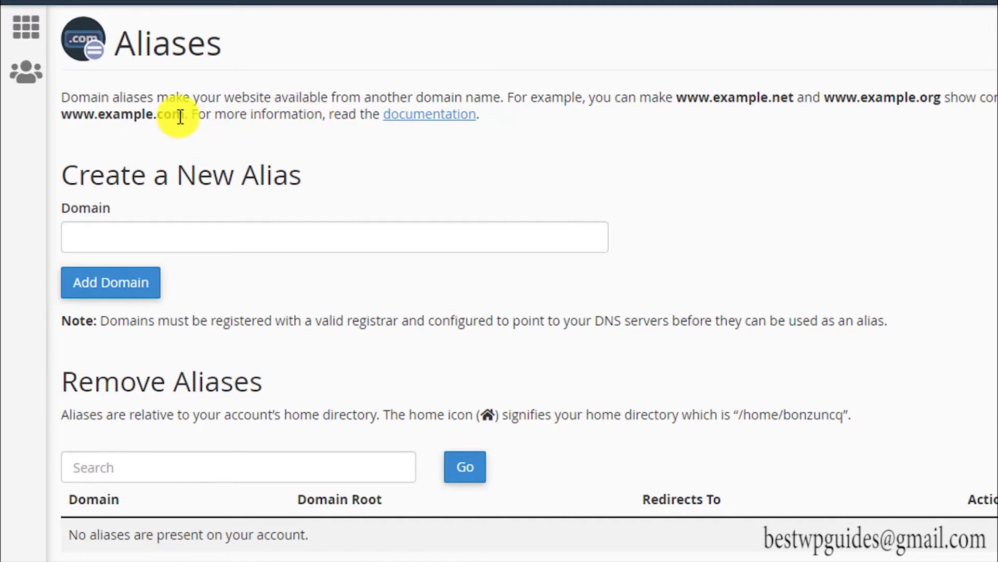
pyautogui.moveTo(179, 117); pyautogui.dragTo(65, 101)
pyautogui.click(205, 181)
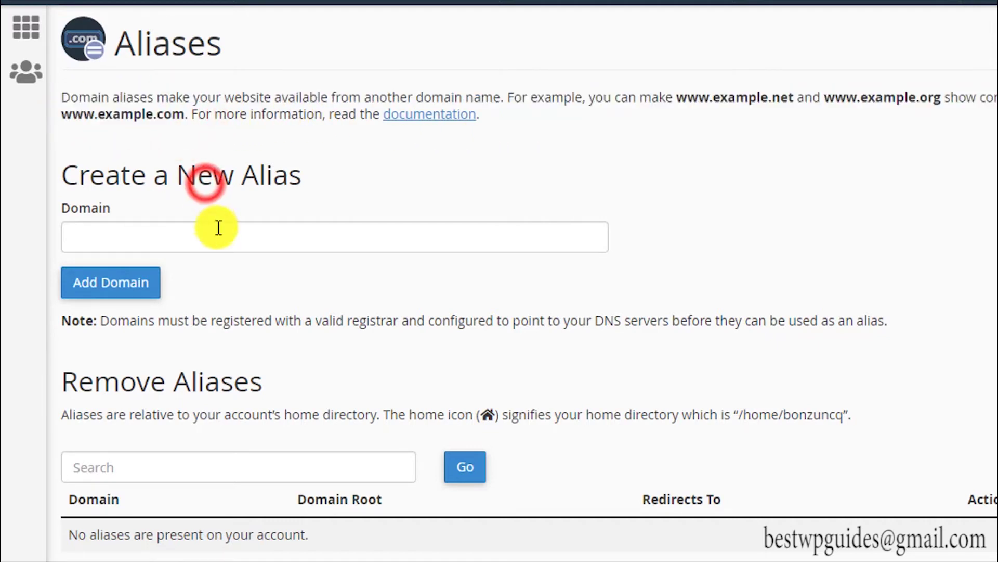
pyautogui.click(217, 237)
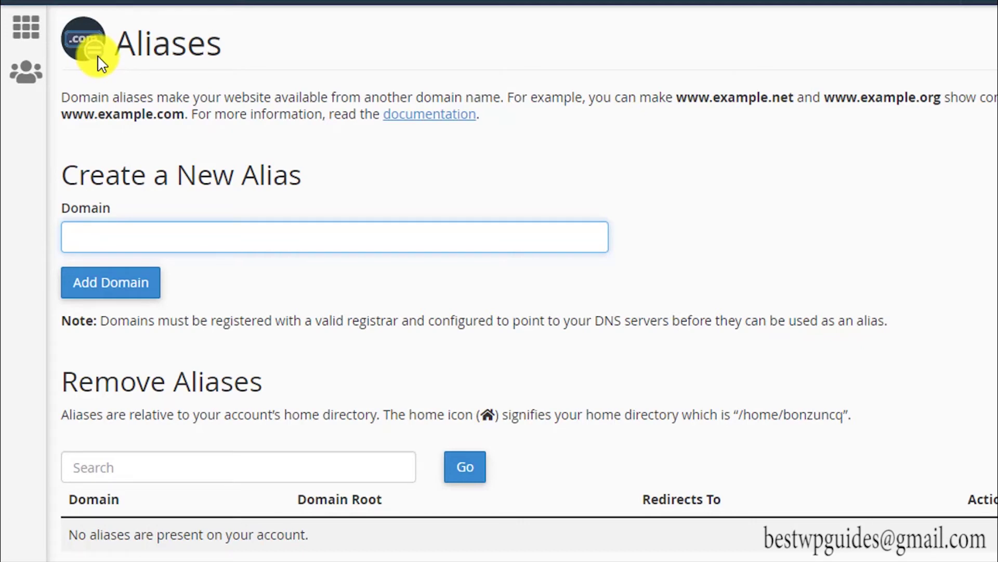
# Return to the control panel home page and open Redirects from the Domains section.
pyautogui.scroll(-2, 133, 162)
pyautogui.scroll(2, 134, 162)
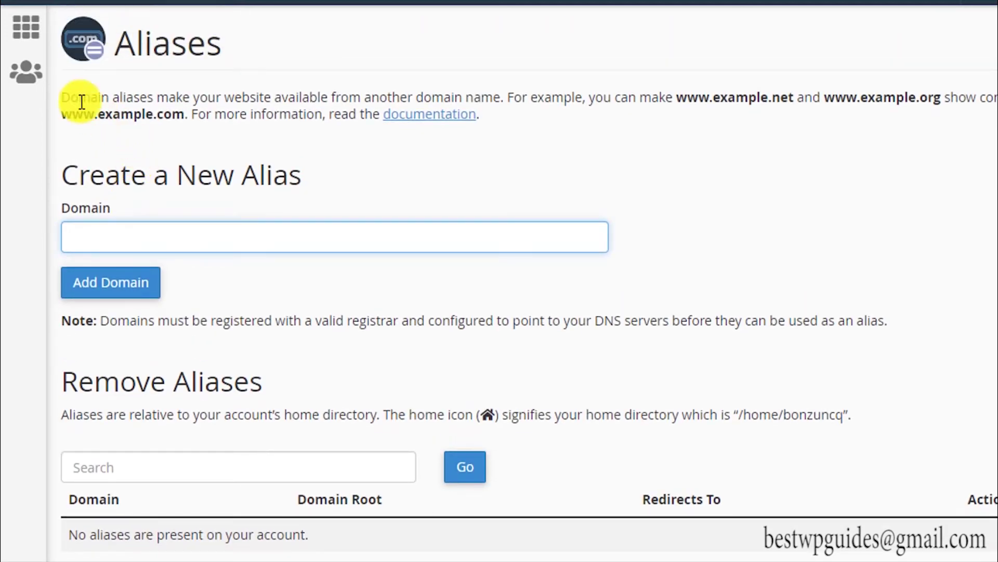
pyautogui.click(22, 35)
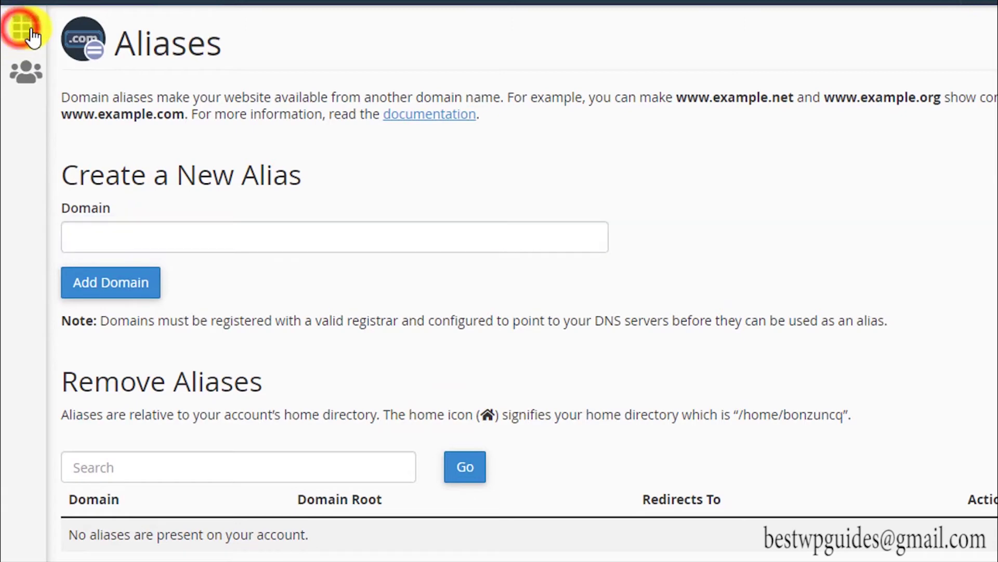
pyautogui.scroll(-15, 302, 113)
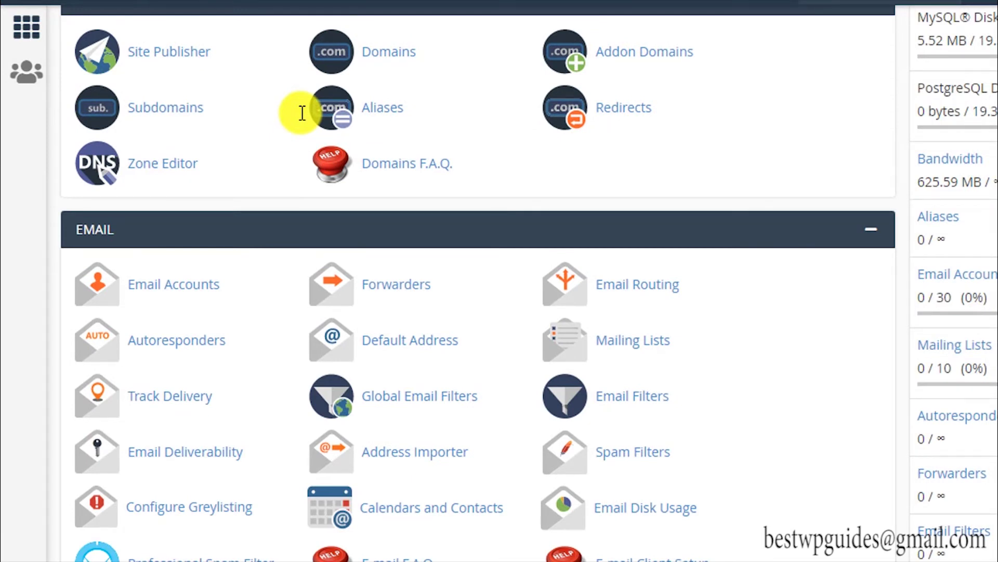
pyautogui.scroll(2, 302, 113)
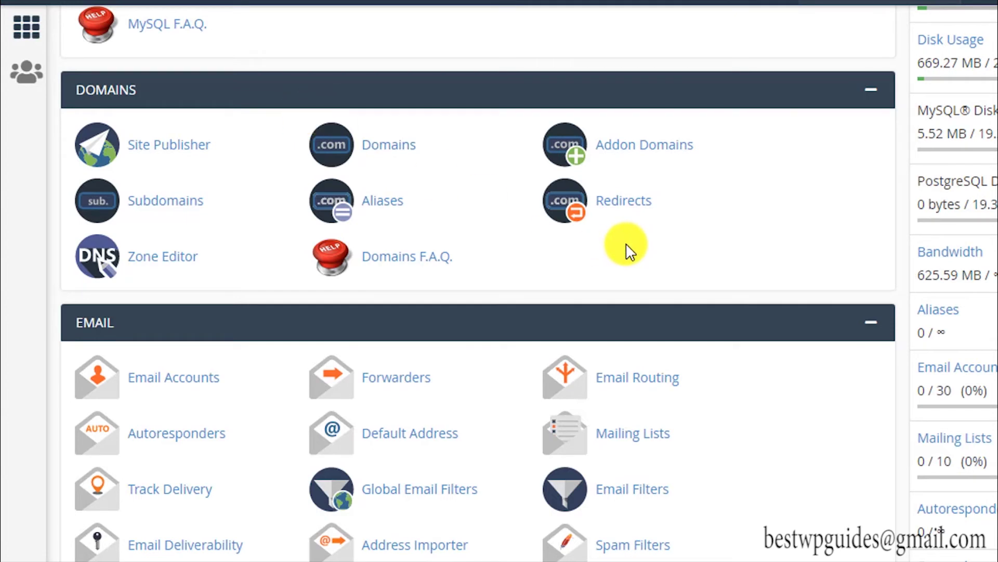
pyautogui.click(624, 207)
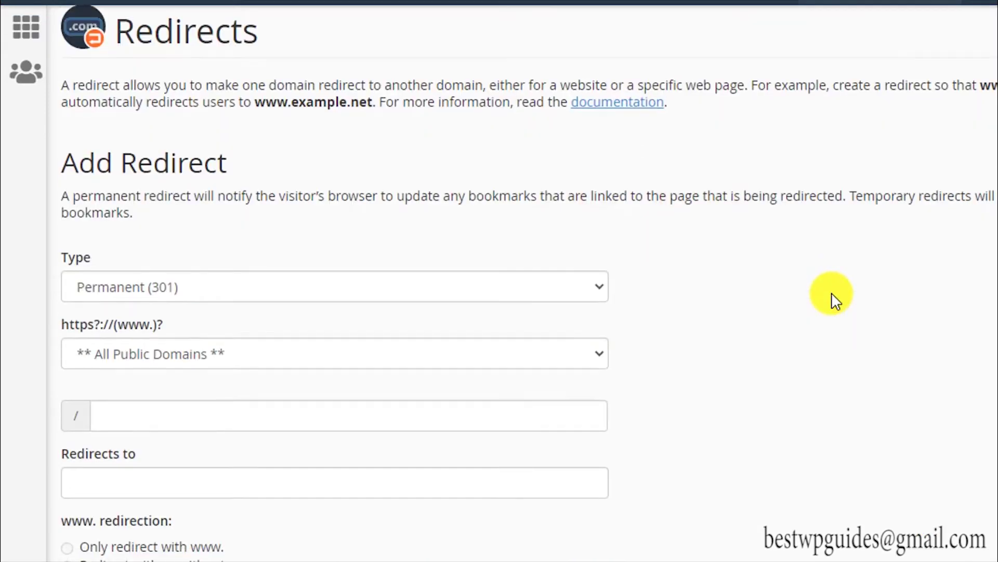
# Review the Redirects page, including its description, the Add Redirect form options and the notes beneath it.
pyautogui.scroll(-2, 833, 294)
pyautogui.click(833, 294)
pyautogui.scroll(2, 832, 295)
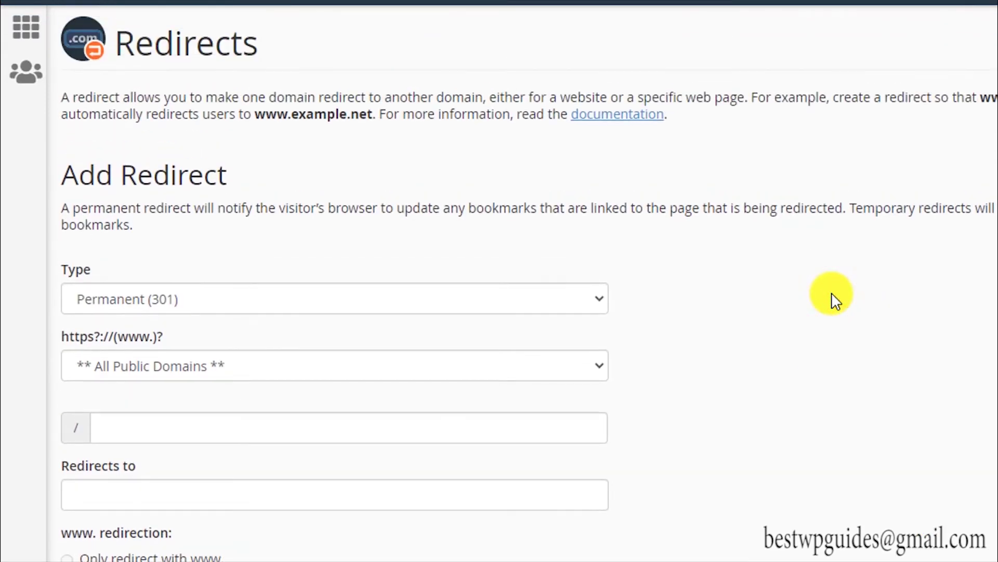
pyautogui.scroll(-2, 832, 296)
pyautogui.scroll(-2, 742, 328)
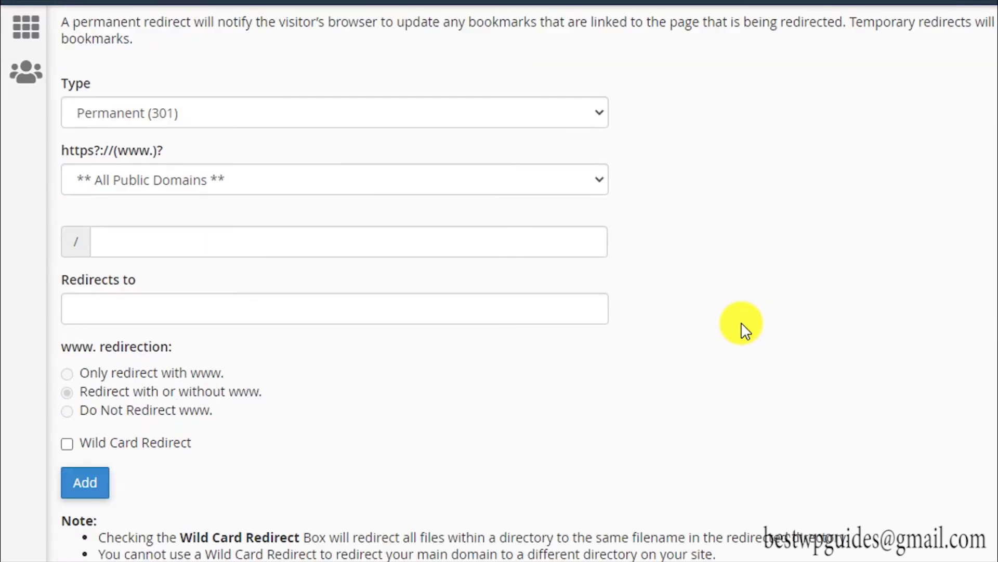
pyautogui.scroll(-5, 300, 291)
pyautogui.scroll(5, 300, 291)
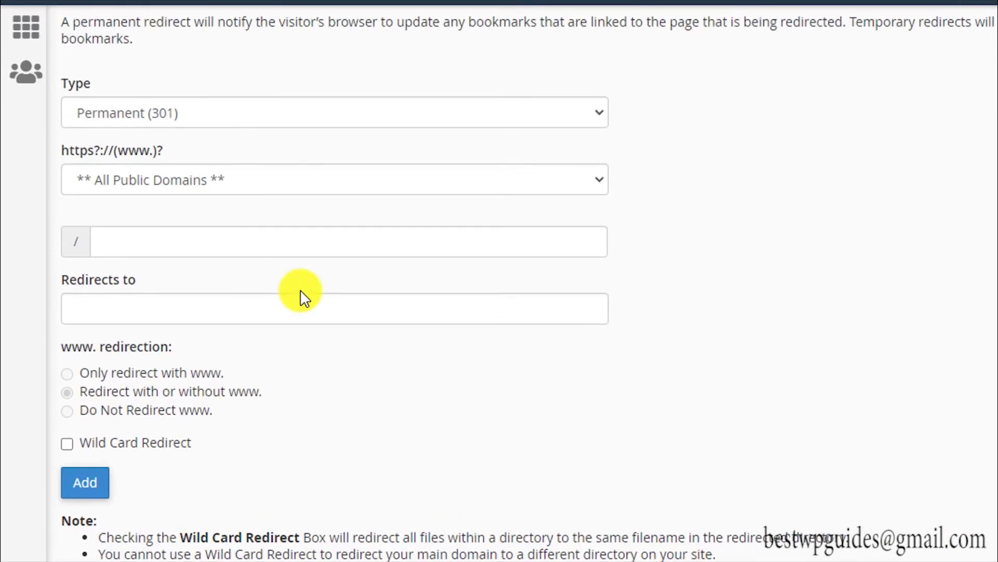
# Choose bonzour.website as the domain to redirect and enter testpage as its path.
pyautogui.click(223, 177)
pyautogui.click(191, 224)
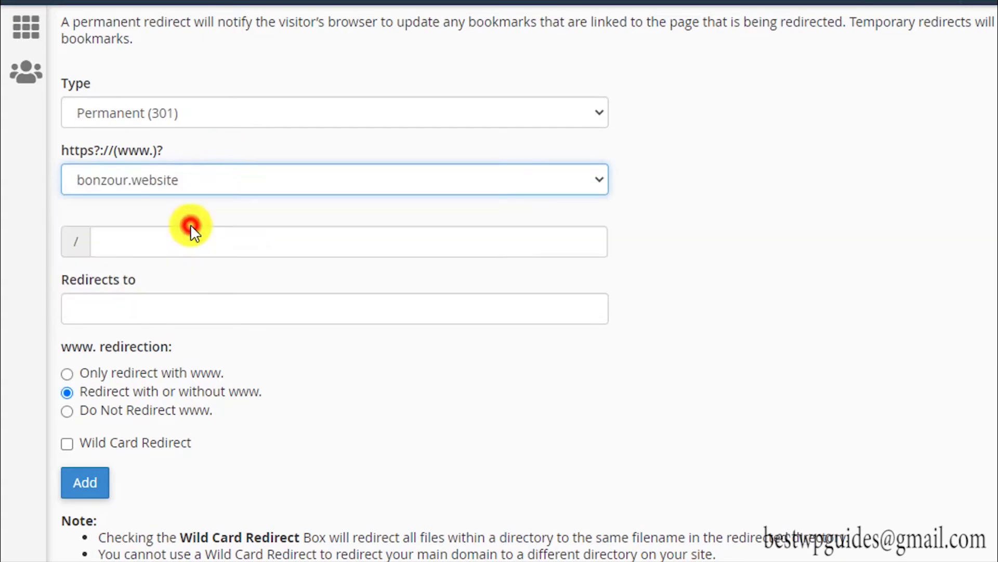
pyautogui.click(258, 241)
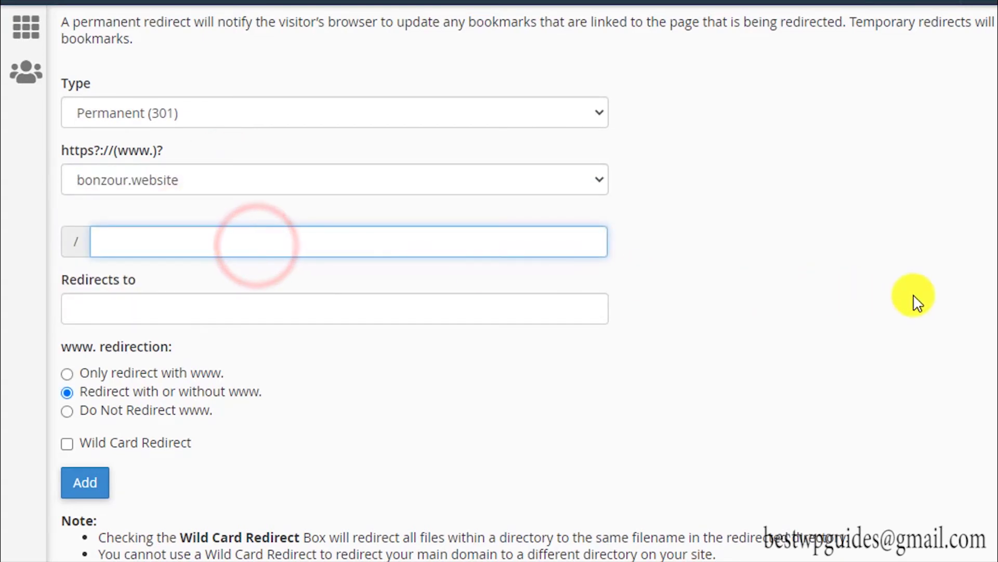
pyautogui.write('t')
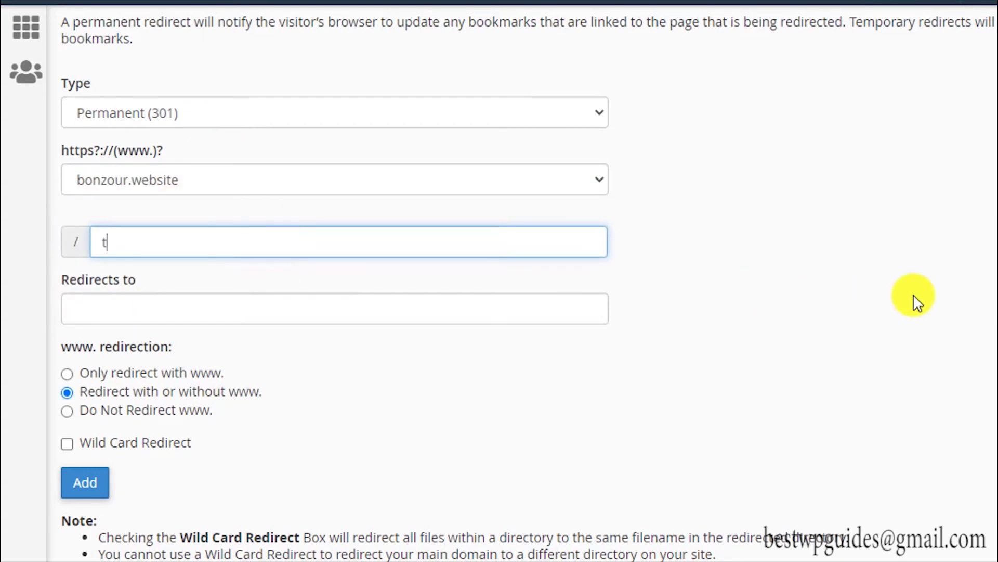
pyautogui.write('estpage')
pyautogui.click(913, 295)
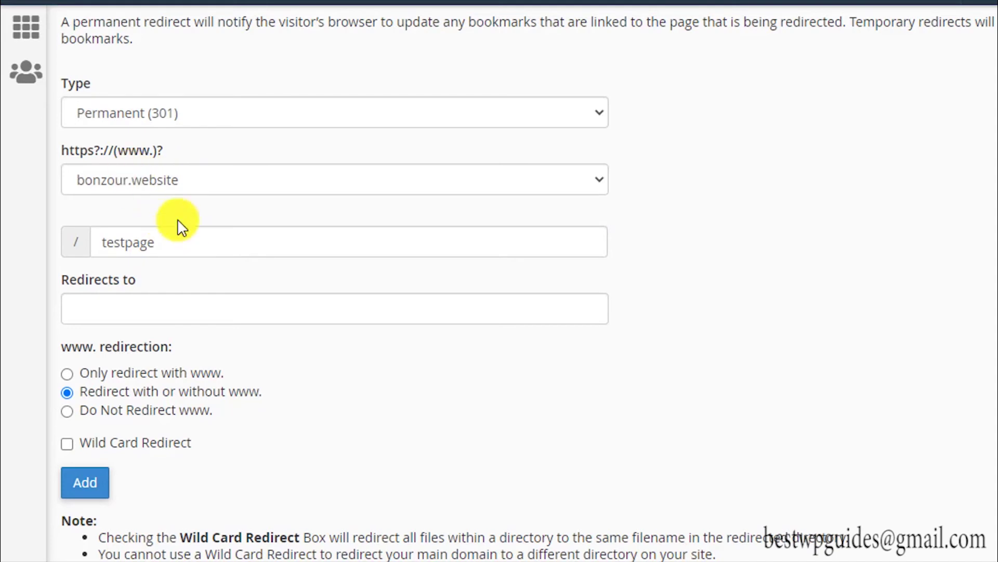
pyautogui.click(179, 311)
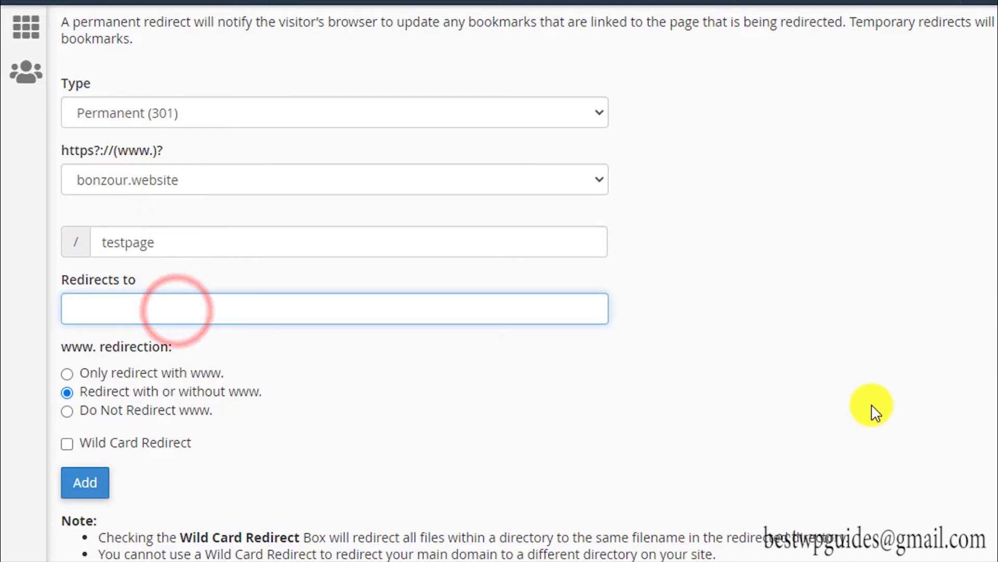
pyautogui.write('ht')
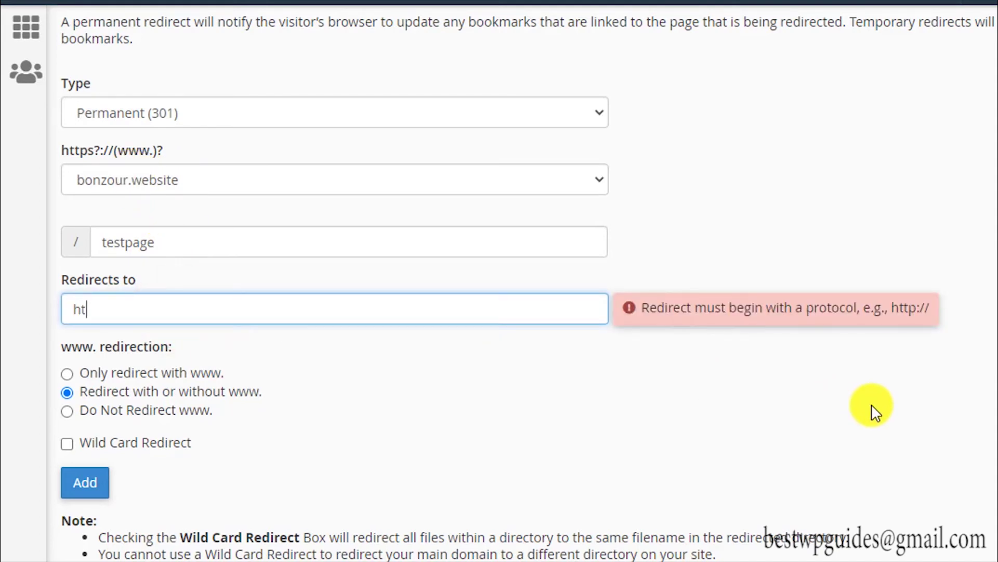
pyautogui.write('tps://')
pyautogui.write('goo')
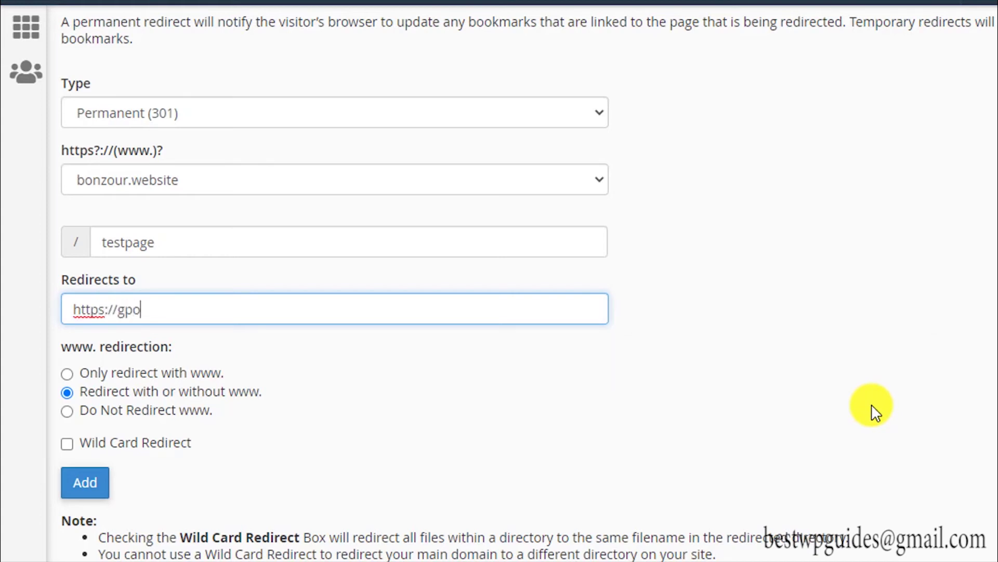
pyautogui.press('BackSpace')
pyautogui.press('BackSpace')
pyautogui.write('oogle.com')
# Examine the Current Redirects list, looking at the domain, directory and redirect URL of the mybbsecurity.net entries.
pyautogui.scroll(-4, 864, 407)
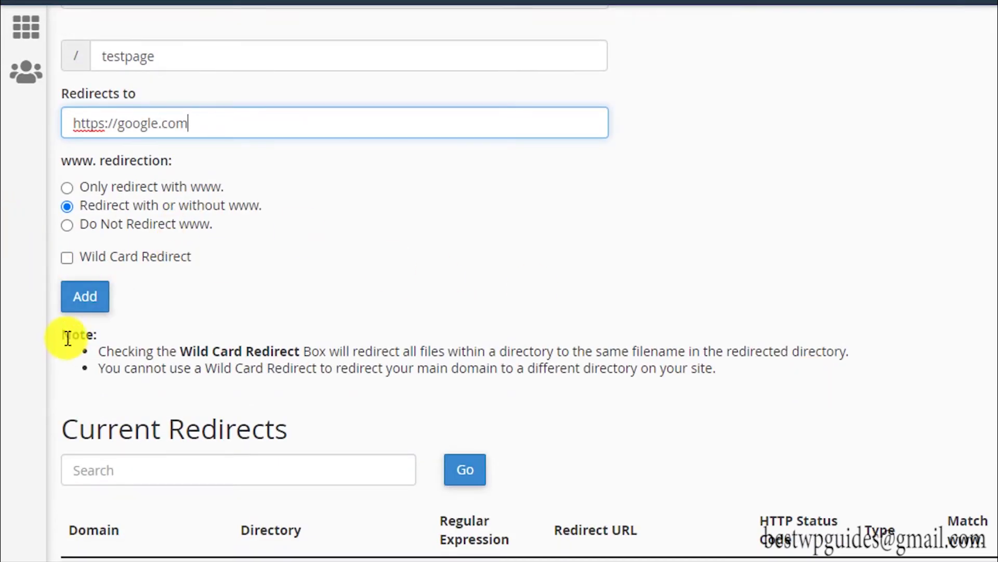
pyautogui.scroll(-4, 687, 390)
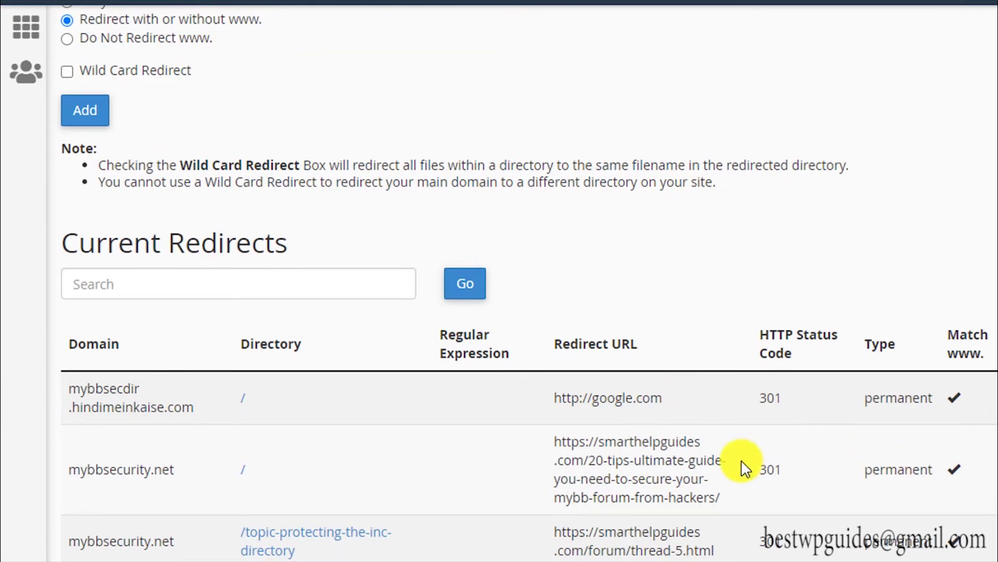
pyautogui.scroll(-4, 386, 413)
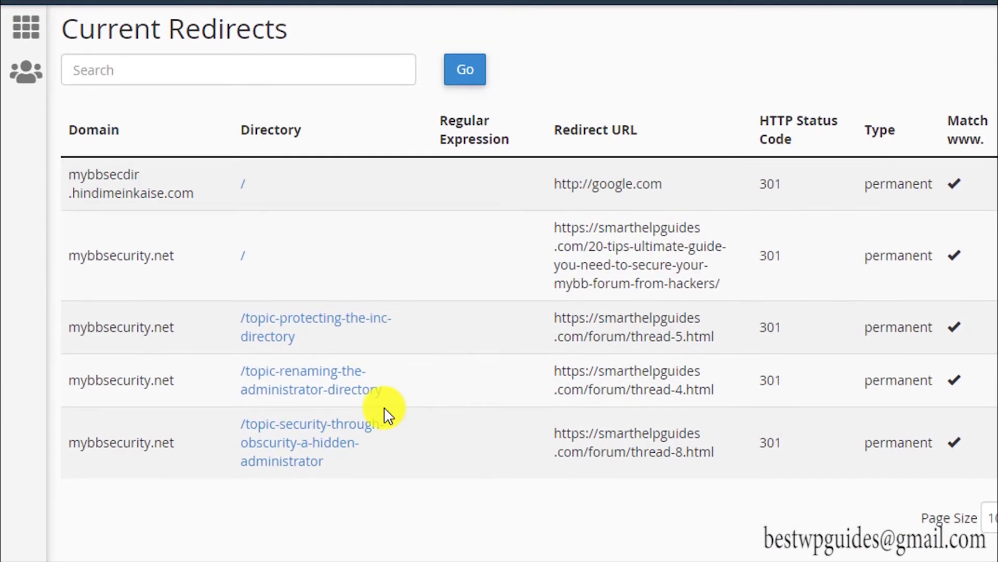
pyautogui.click(331, 241)
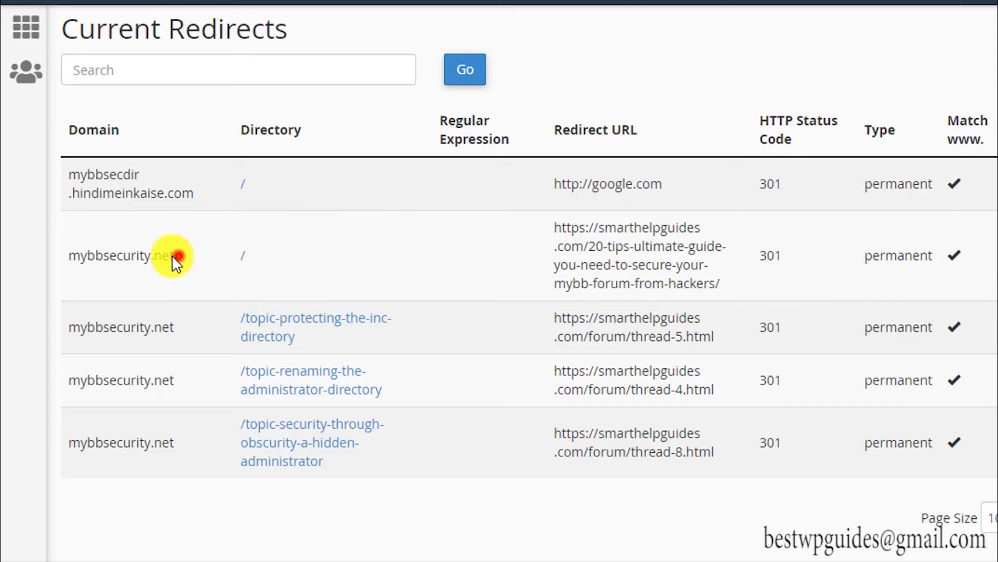
pyautogui.moveTo(176, 254); pyautogui.dragTo(61, 260)
pyautogui.click(448, 260)
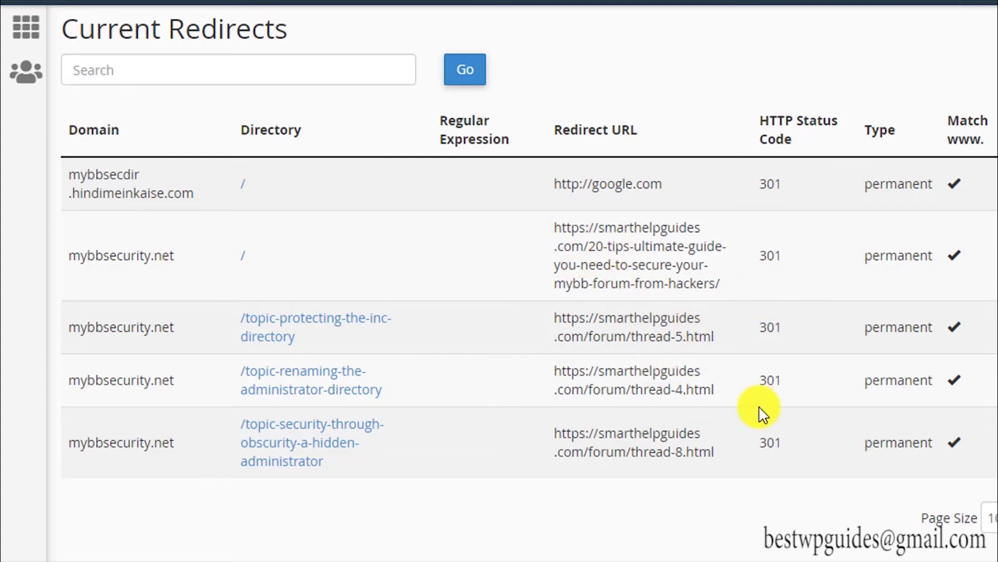
pyautogui.scroll(12, 759, 407)
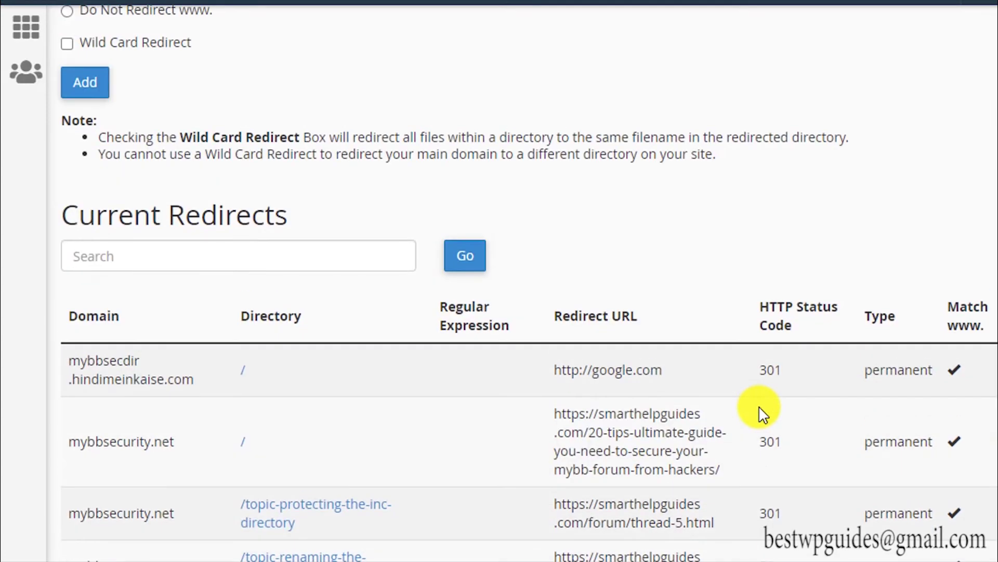
pyautogui.scroll(1, 768, 405)
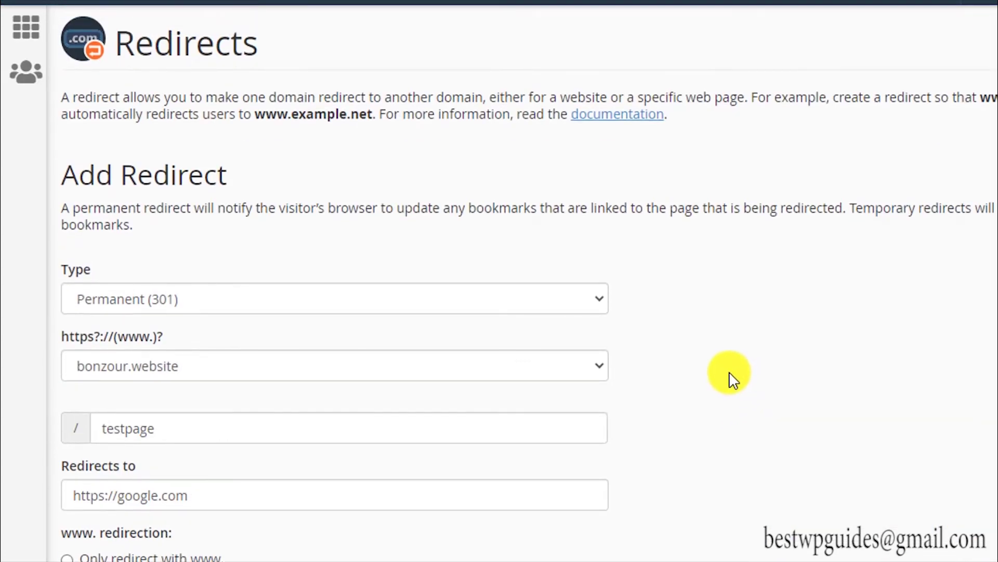
# Return to the control panel home page and open the Zone Editor from the Domains section.
pyautogui.click(25, 24)
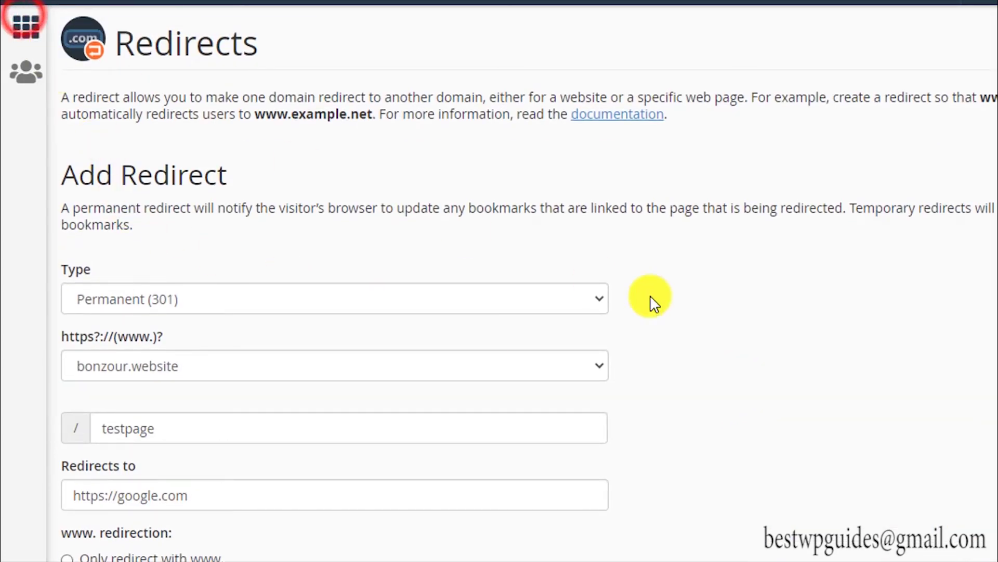
pyautogui.scroll(-11, 691, 318)
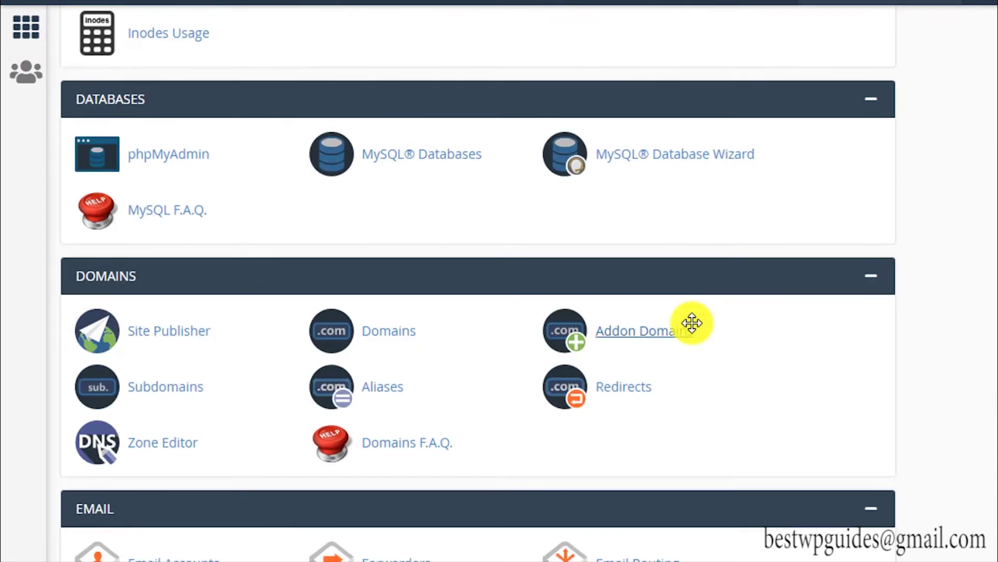
pyautogui.scroll(-5, 746, 383)
pyautogui.scroll(-3, 746, 383)
pyautogui.scroll(5, 747, 383)
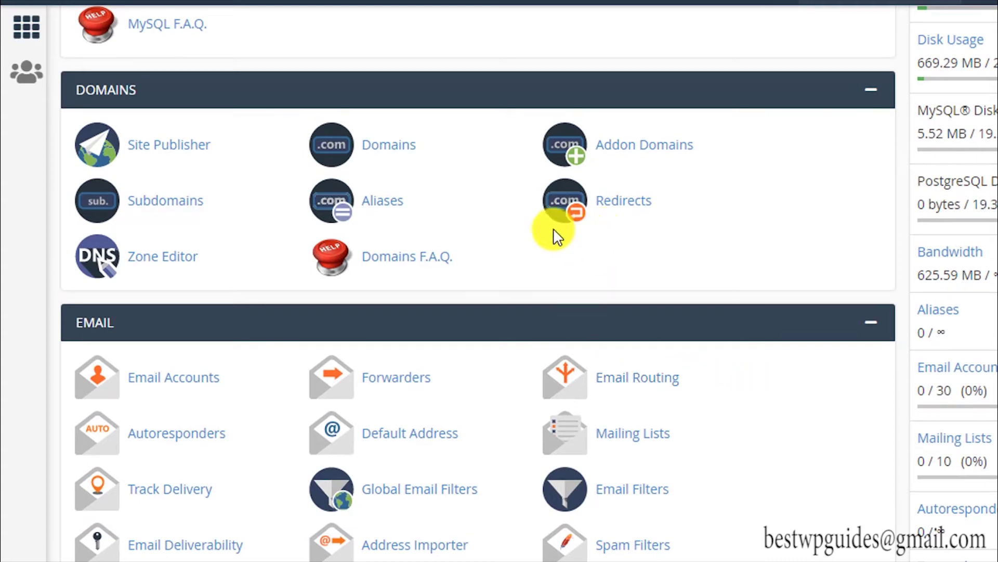
pyautogui.click(163, 254)
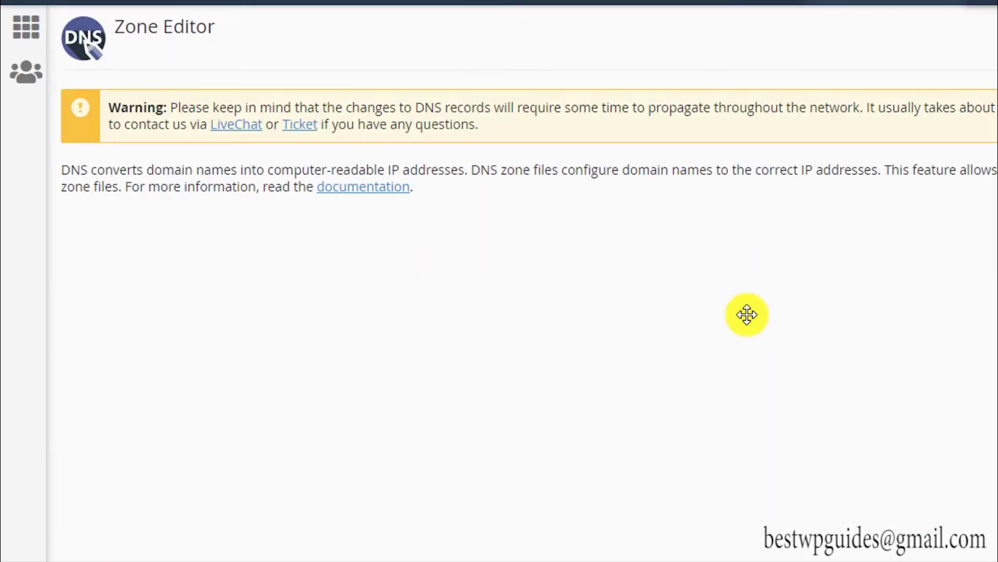
pyautogui.click(591, 279)
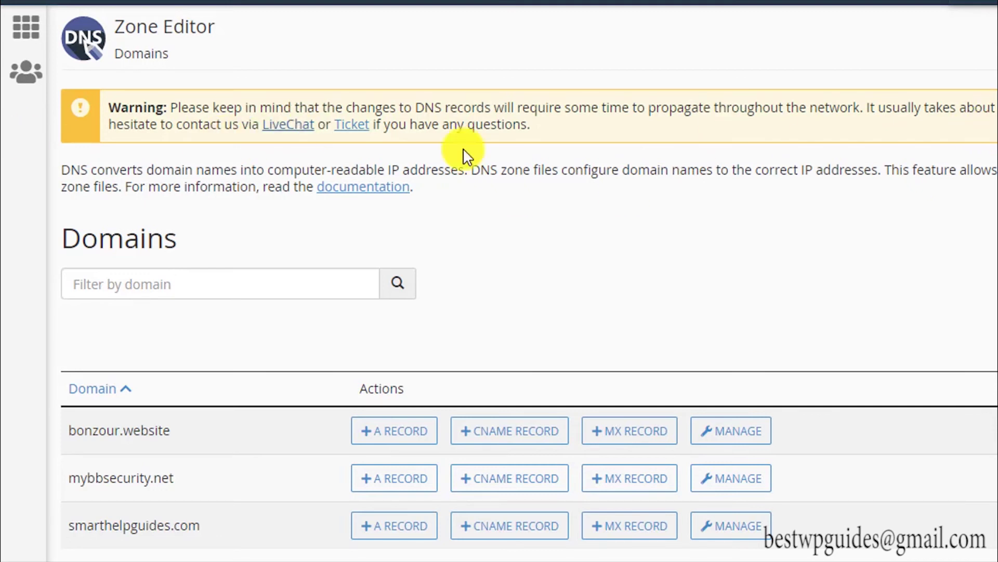
# Open the zone records of bonzour.website, filter them by A and AAAA type, and show all records again.
pyautogui.click(473, 281)
pyautogui.scroll(-1, 916, 286)
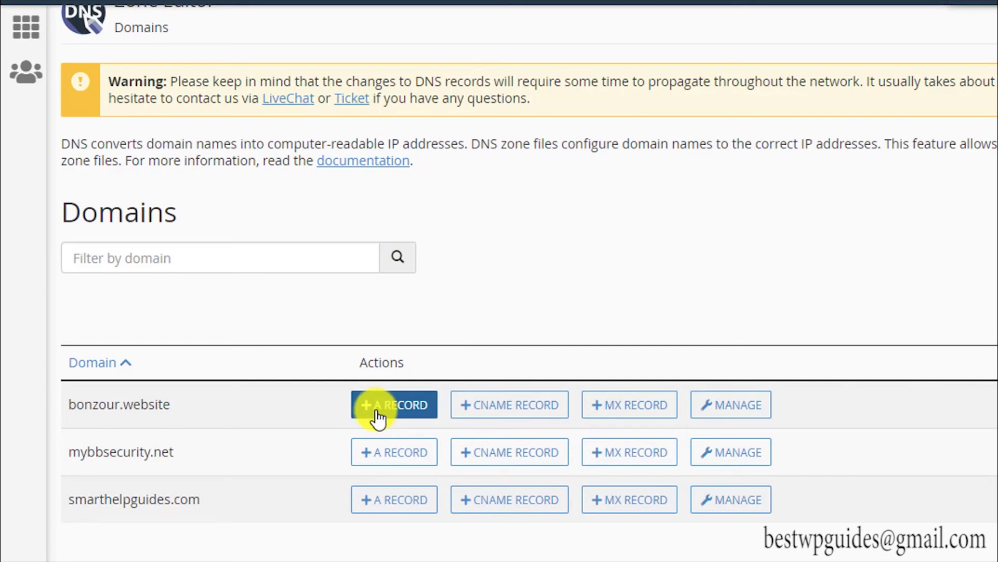
pyautogui.click(745, 413)
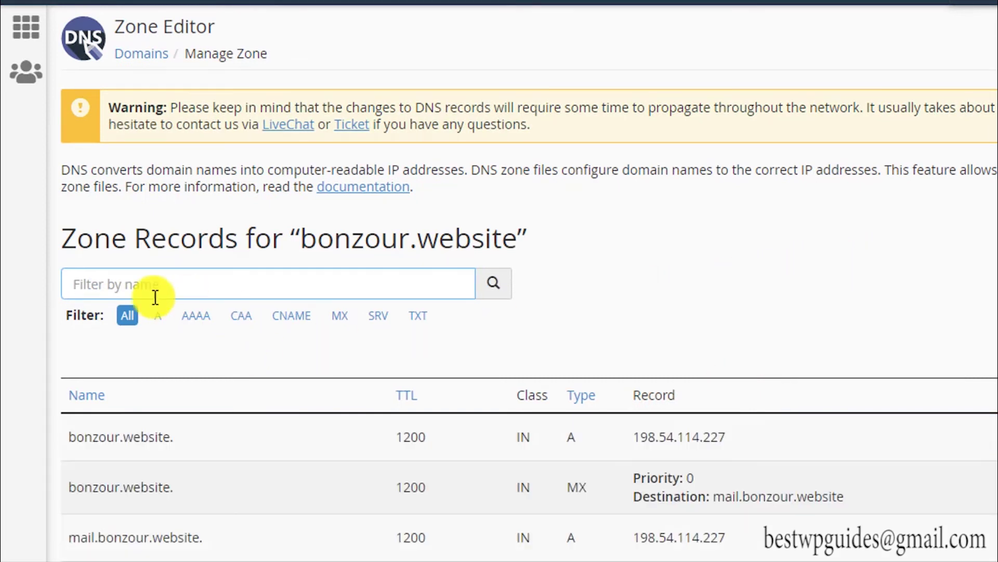
pyautogui.click(158, 315)
pyautogui.click(195, 316)
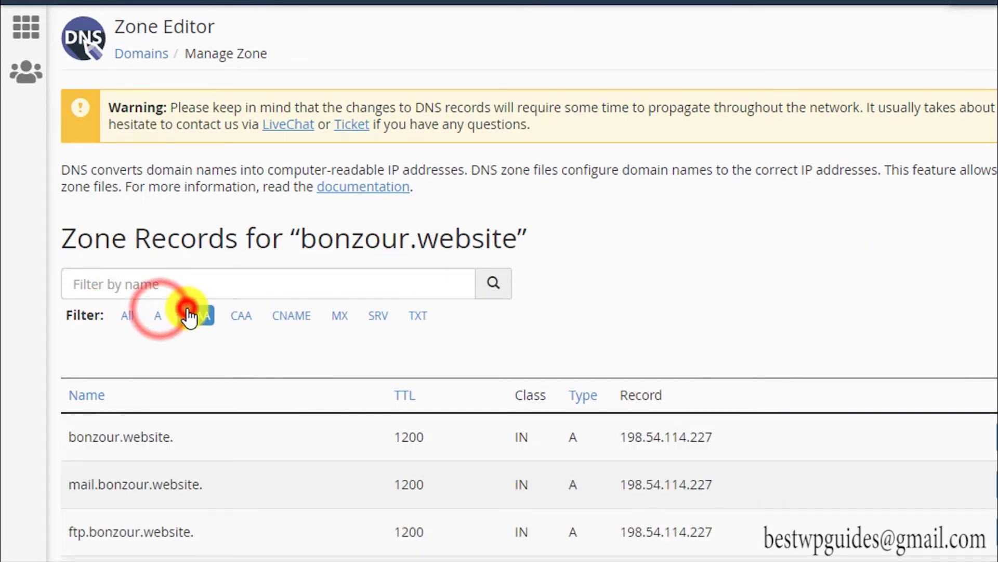
pyautogui.click(125, 320)
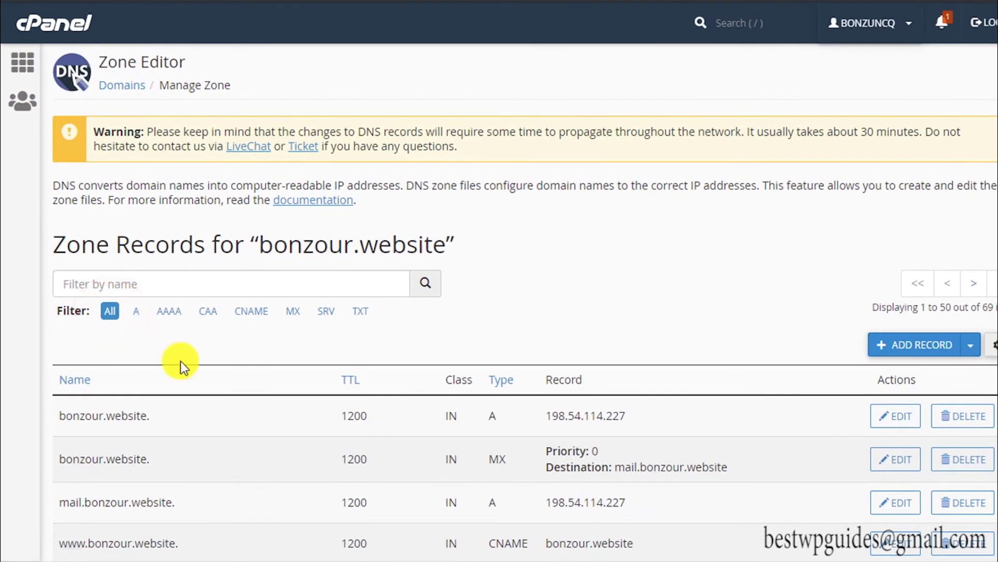
# Examine the type and record value of the bonzour.website A record and the name of the mail.bonzour.website record.
pyautogui.scroll(-5, 403, 363)
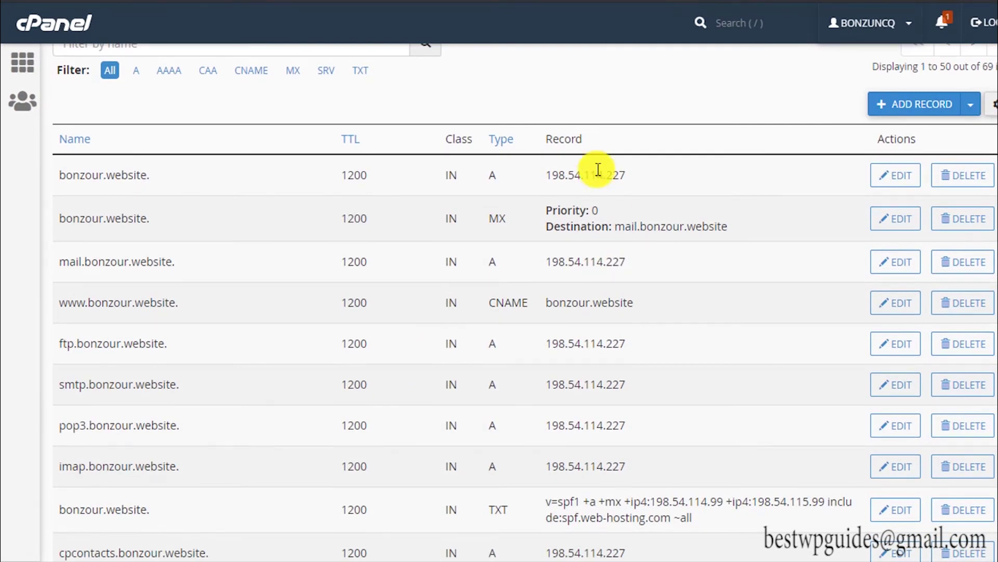
pyautogui.doubleClick(484, 178)
pyautogui.click(450, 218)
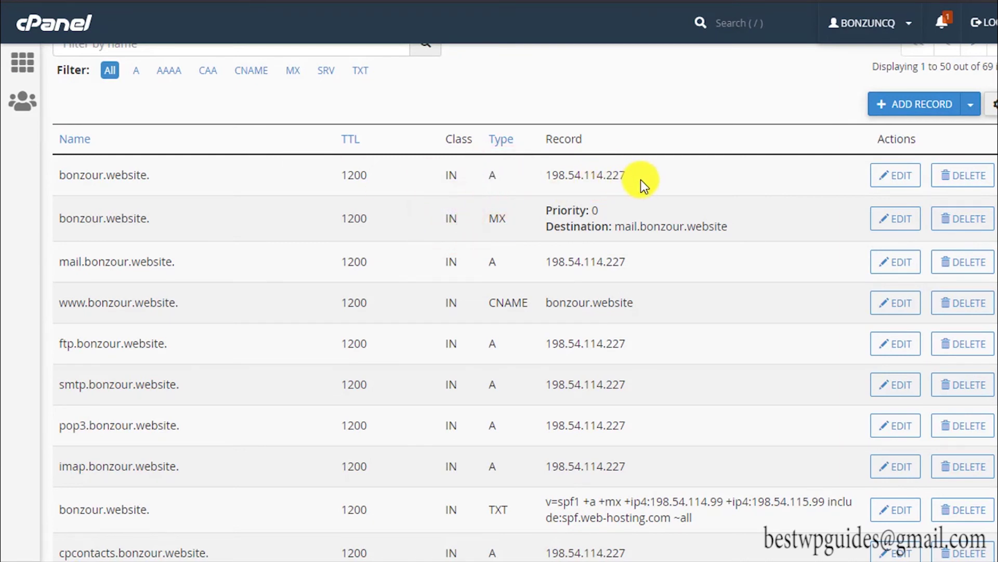
pyautogui.moveTo(641, 180); pyautogui.dragTo(534, 202)
pyautogui.click(532, 229)
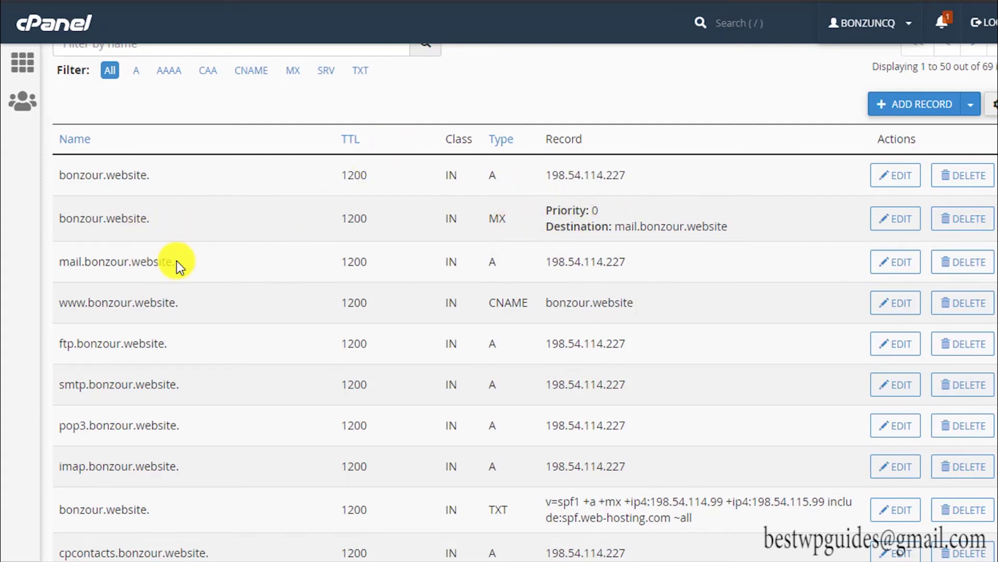
pyautogui.moveTo(176, 262); pyautogui.dragTo(83, 262)
pyautogui.click(217, 279)
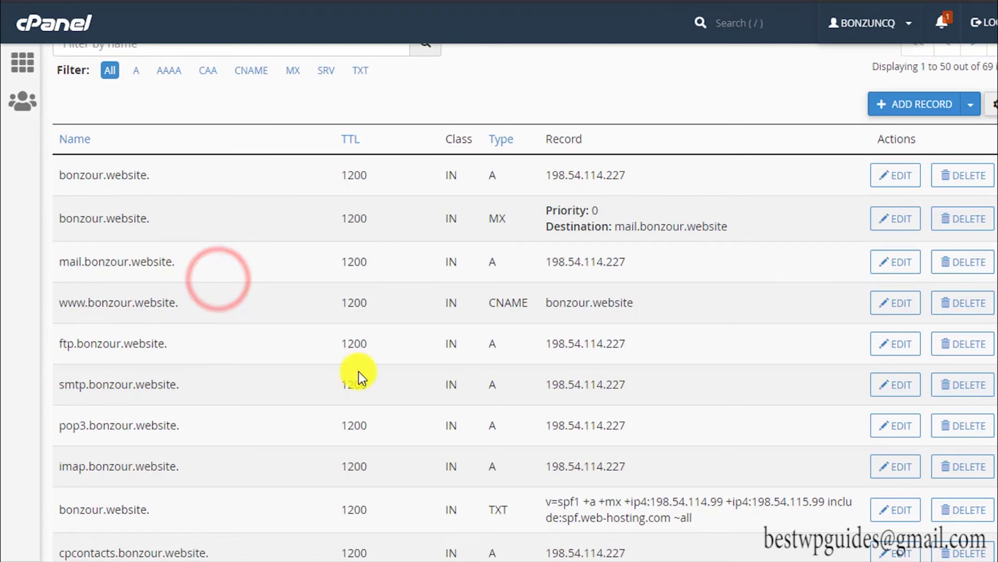
# Look through the zone records of bonzour.website, comparing names, types and record values of the main domain and its subdomains.
pyautogui.scroll(-3, 601, 397)
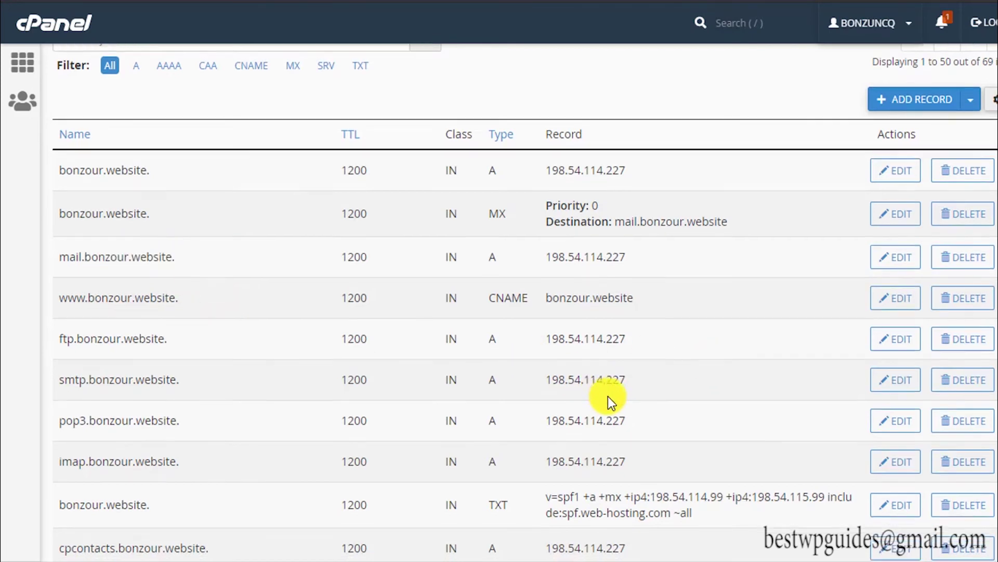
pyautogui.scroll(-1, 629, 385)
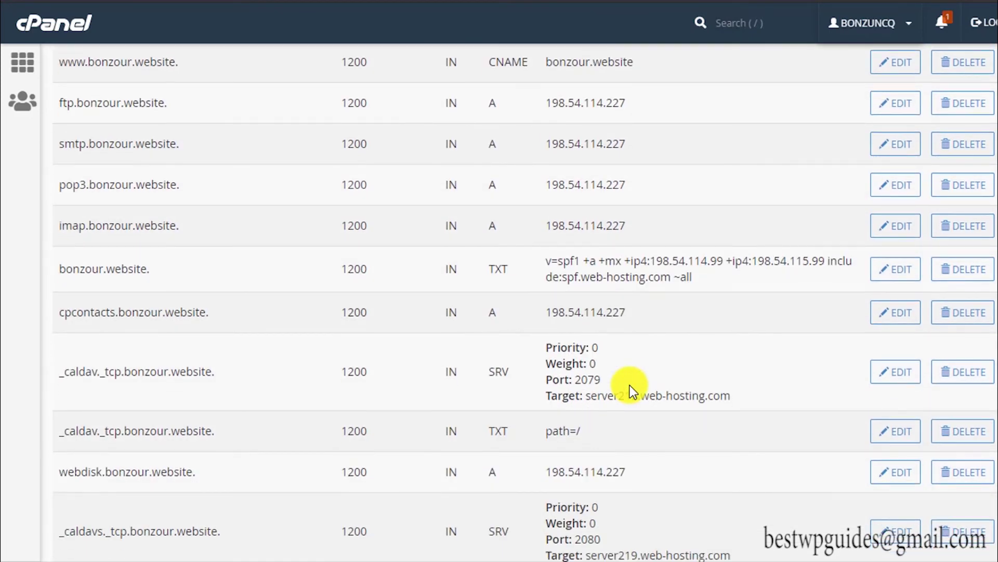
pyautogui.scroll(-15, 629, 384)
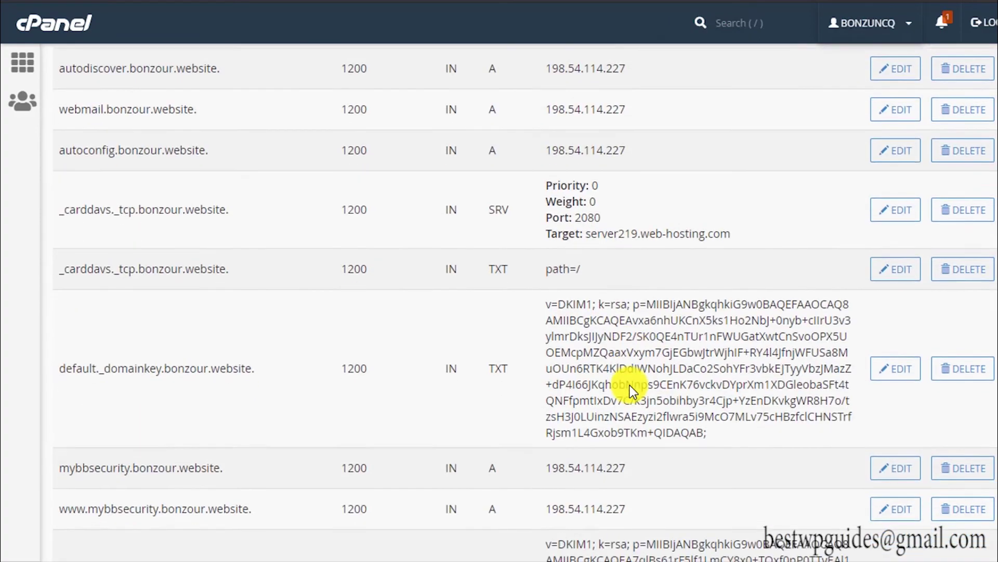
pyautogui.scroll(-15, 629, 385)
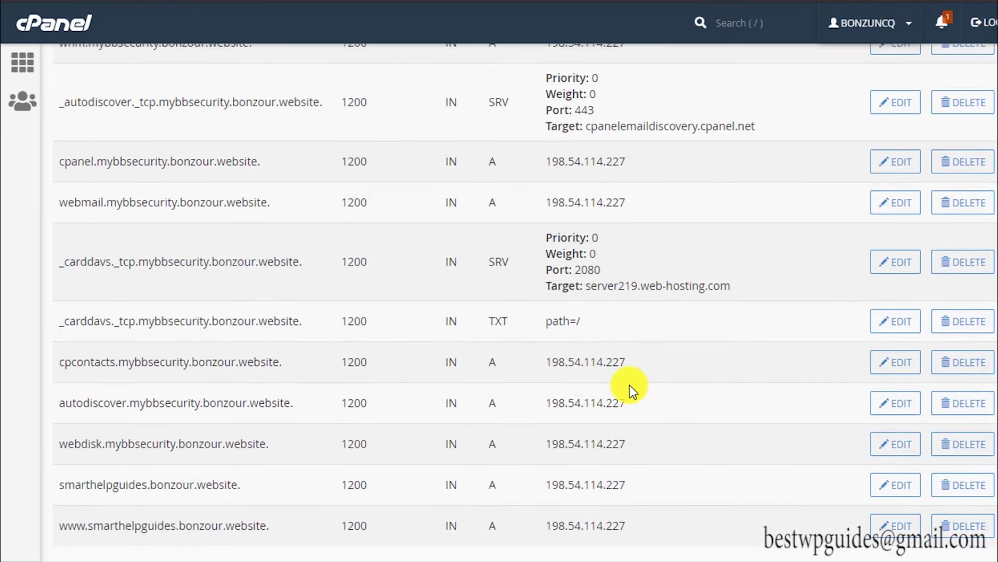
pyautogui.scroll(-2, 629, 384)
pyautogui.scroll(12, 632, 393)
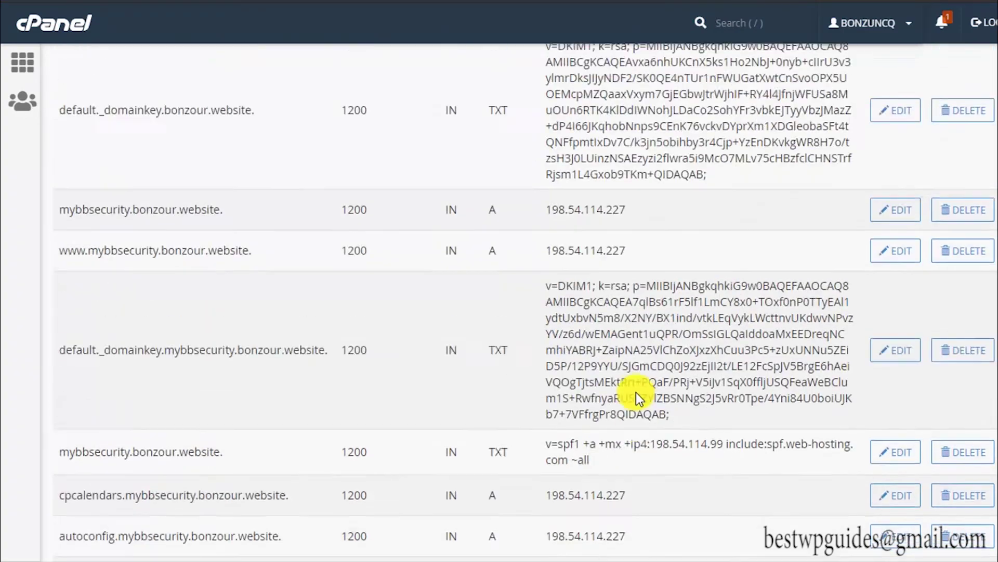
pyautogui.scroll(10, 645, 385)
pyautogui.scroll(-13, 645, 385)
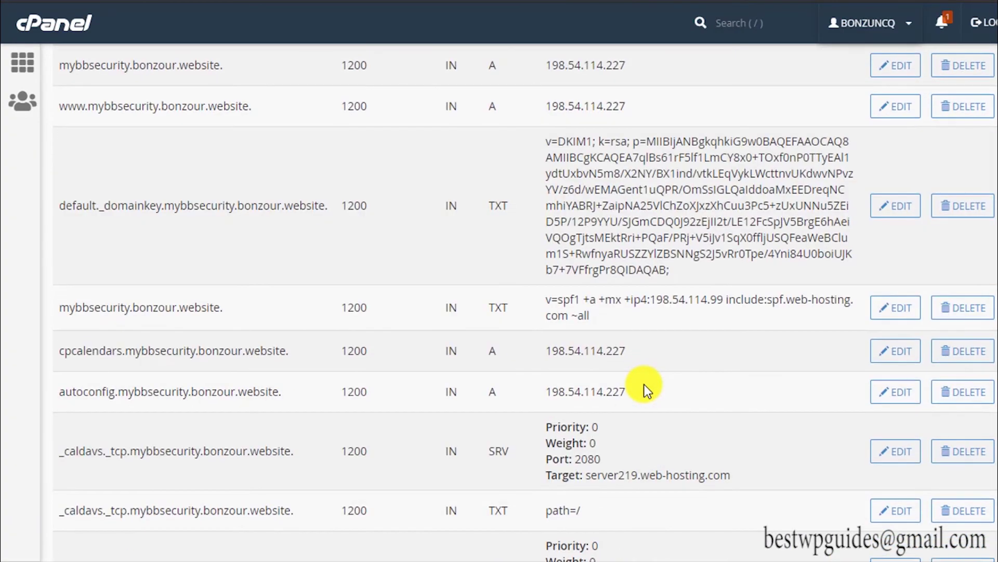
pyautogui.scroll(-14, 644, 385)
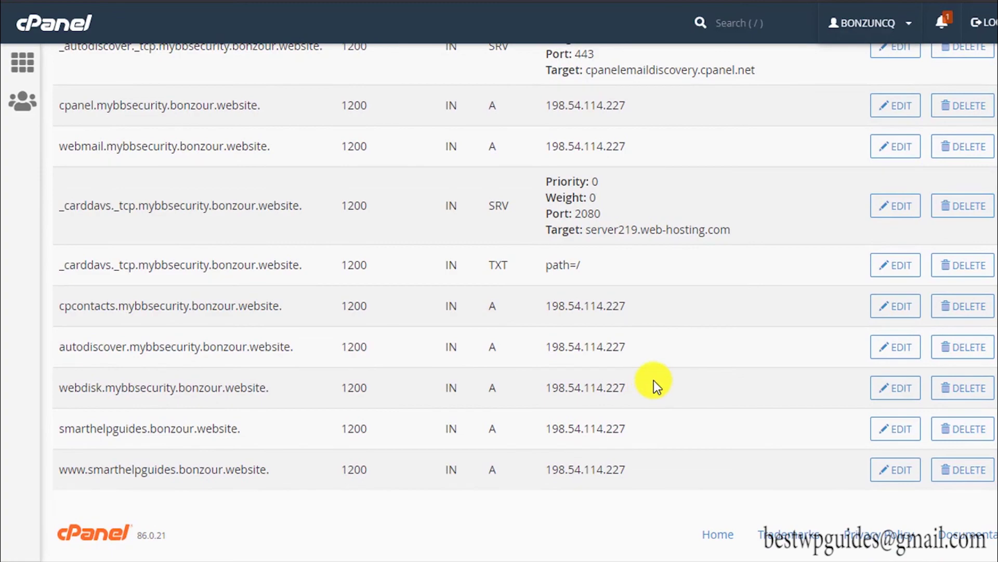
pyautogui.scroll(12, 654, 385)
pyautogui.scroll(15, 653, 385)
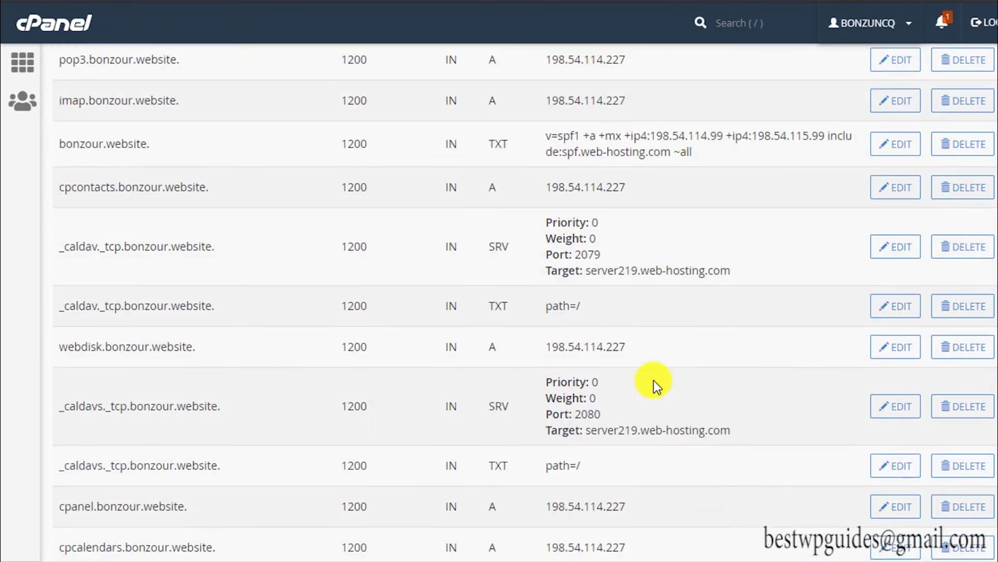
pyautogui.scroll(-6, 653, 384)
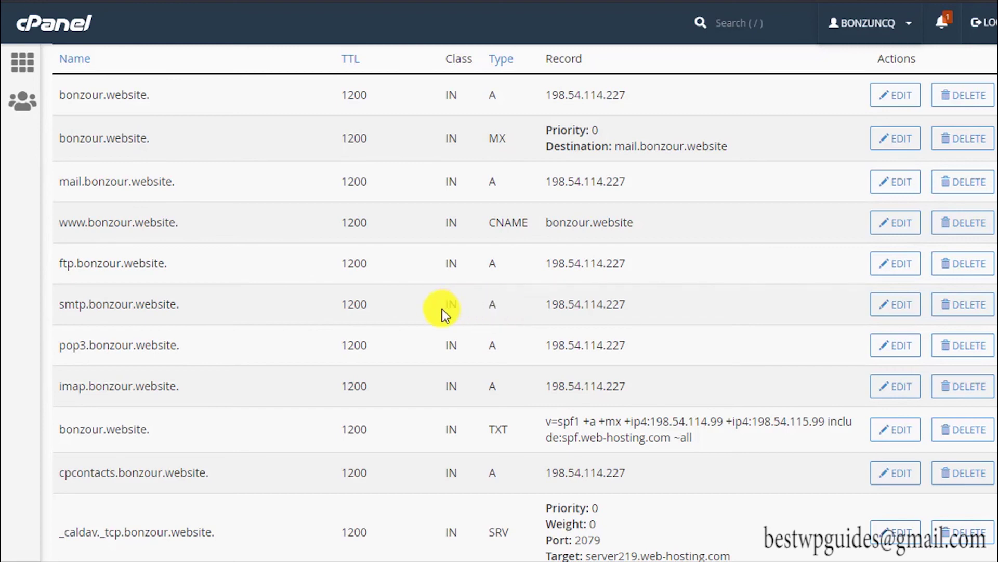
pyautogui.scroll(-3, 442, 309)
pyautogui.scroll(6, 442, 309)
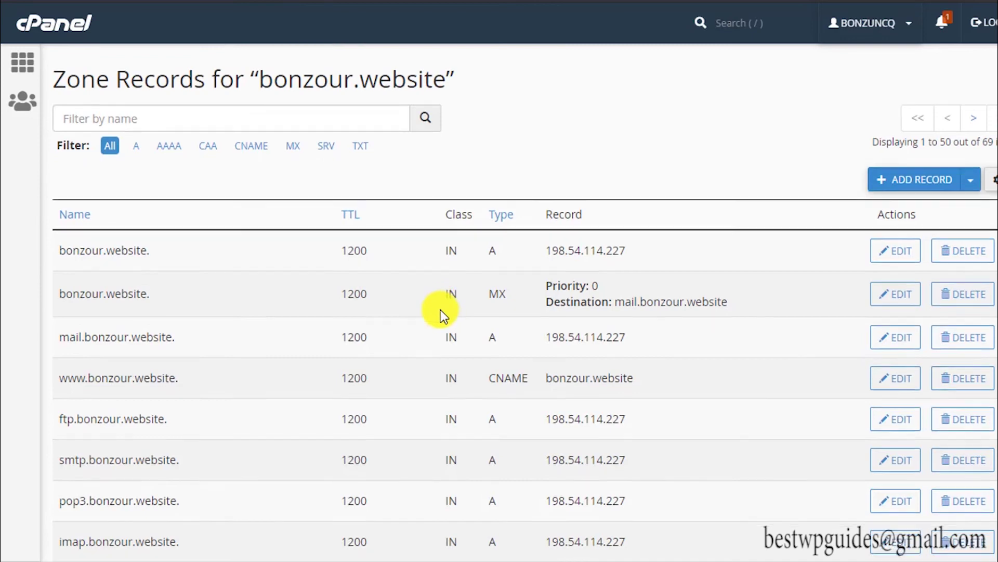
pyautogui.scroll(-5, 442, 310)
pyautogui.scroll(6, 441, 309)
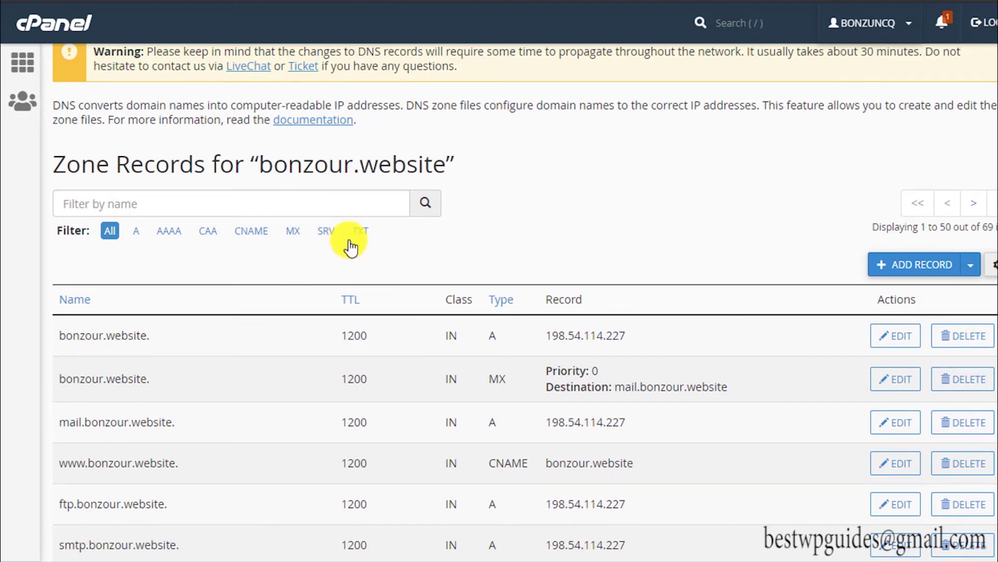
# Start a new zone record for bonzour.website and set its type to TXT.
pyautogui.click(884, 271)
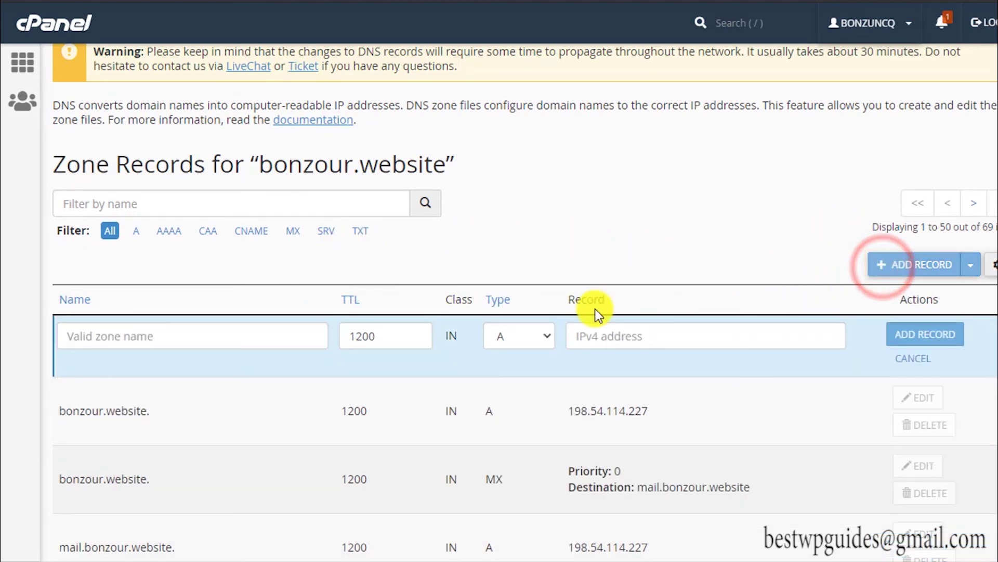
pyautogui.click(252, 336)
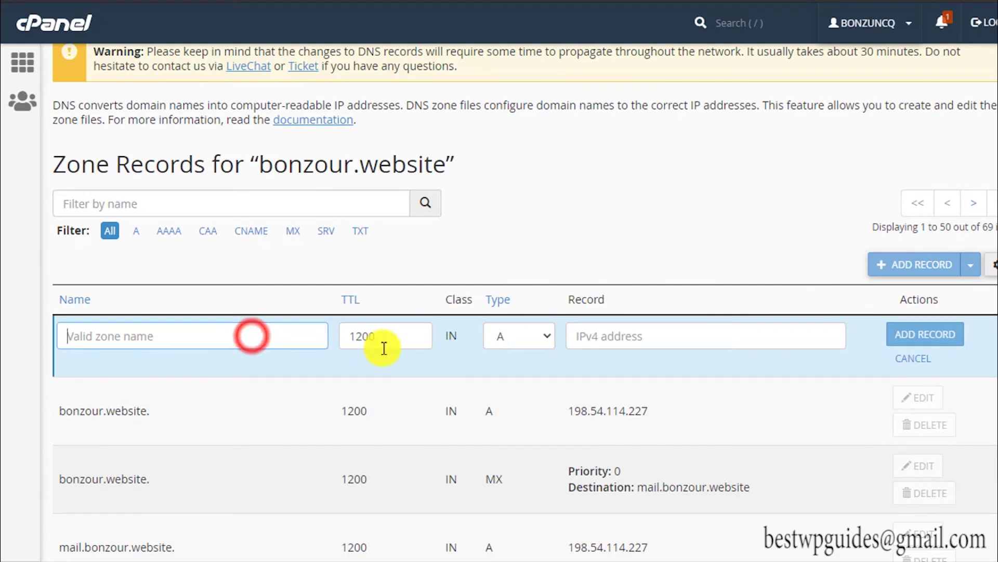
pyautogui.click(530, 341)
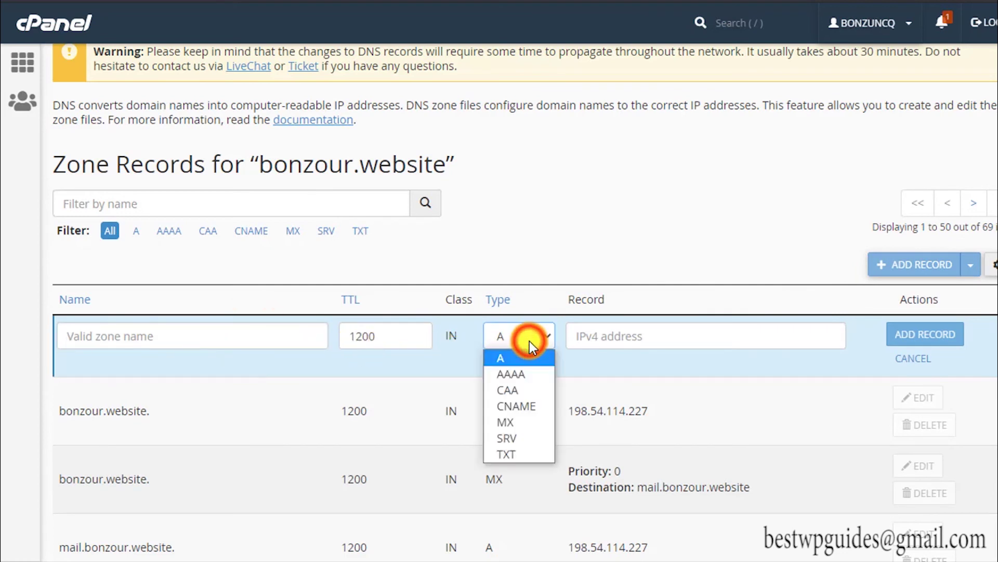
pyautogui.click(533, 447)
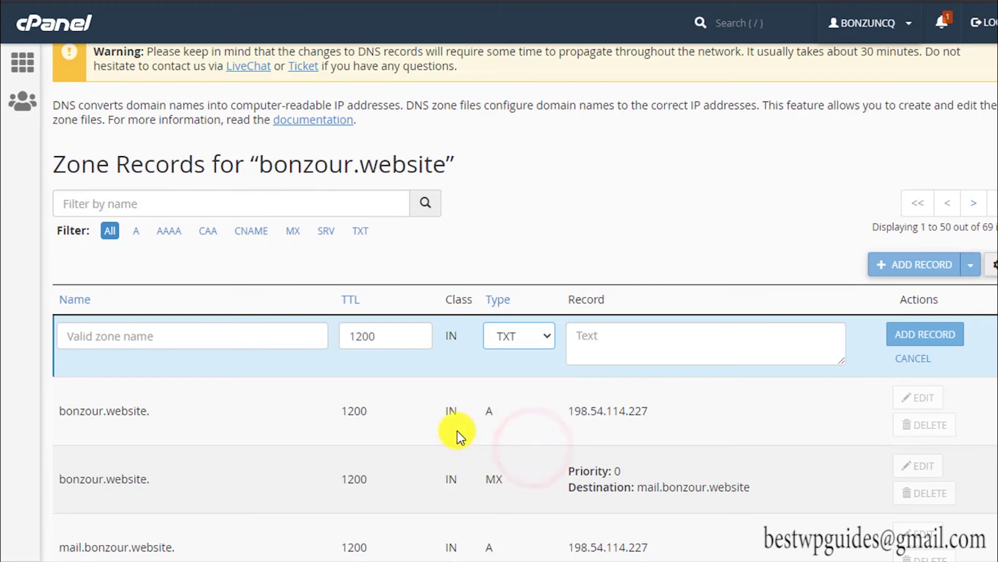
# Try @ as the new TXT record's zone name and compare it with the existing A record's name.
pyautogui.click(307, 360)
pyautogui.click(232, 326)
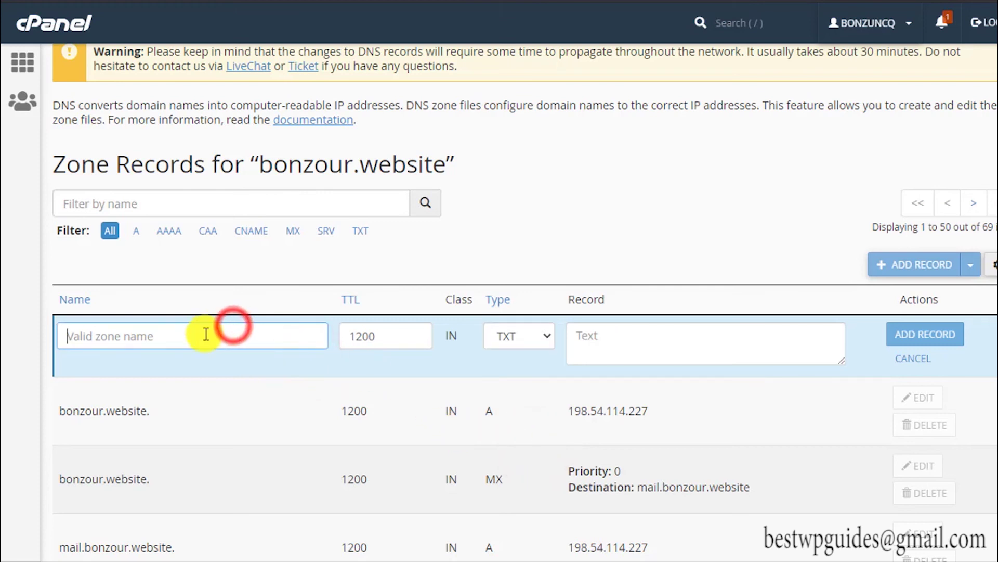
pyautogui.write('@')
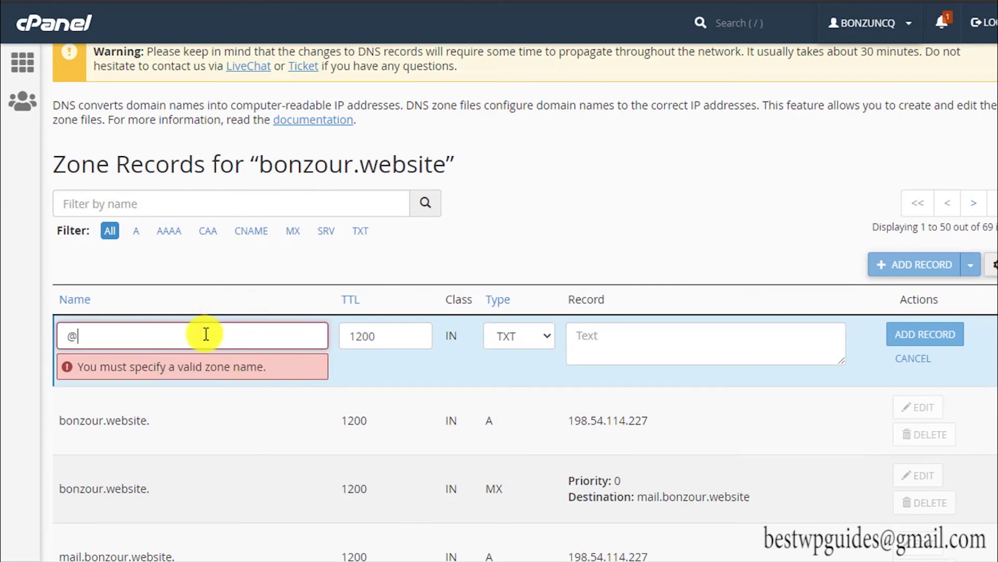
pyautogui.click(204, 334)
pyautogui.moveTo(168, 421); pyautogui.dragTo(64, 411)
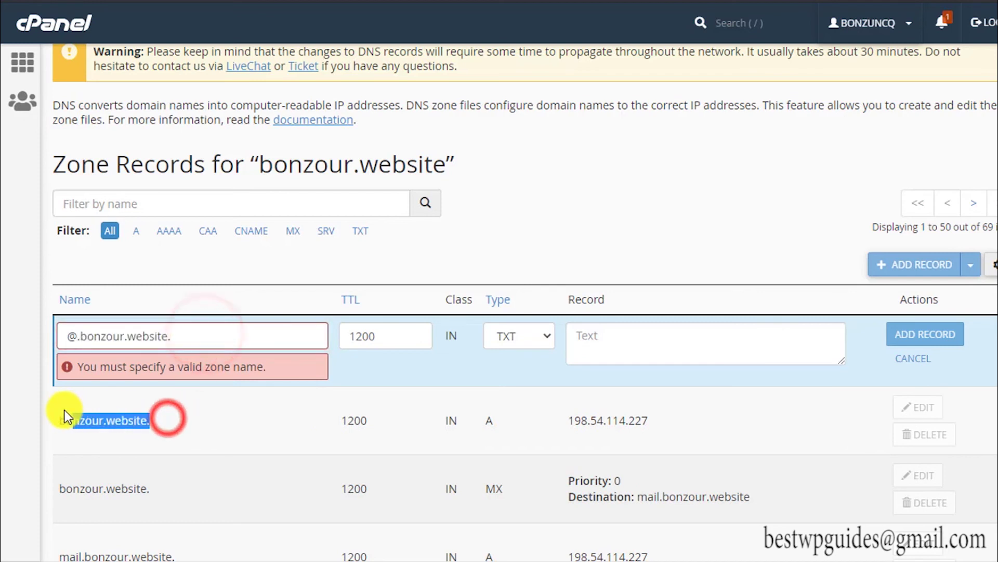
pyautogui.click(101, 440)
# Remove the @ prefix from the new TXT record's zone name, leaving bonzour.website. as the name.
pyautogui.click(112, 333)
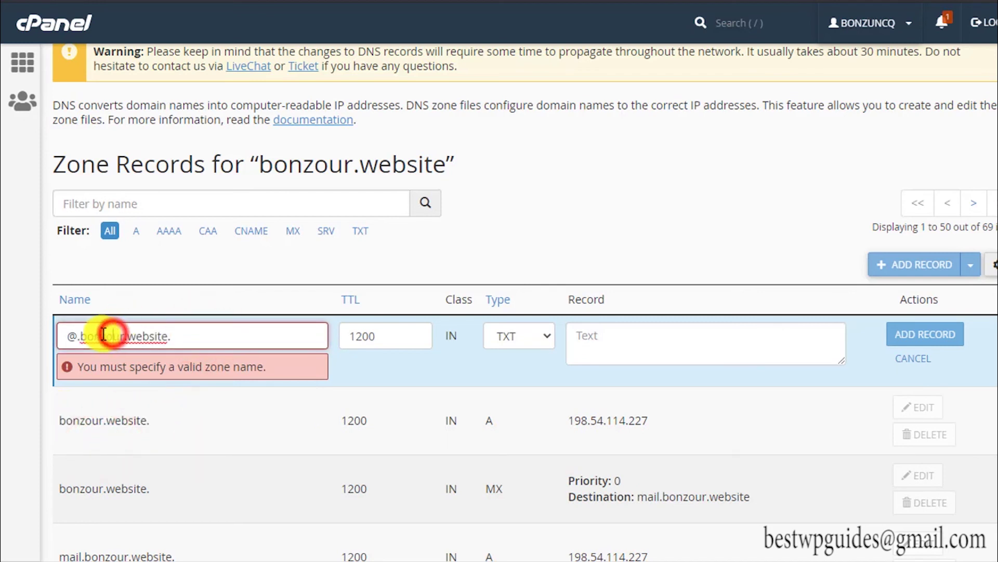
pyautogui.click(79, 336)
pyautogui.press('BackSpace')
pyautogui.press('BackSpace')
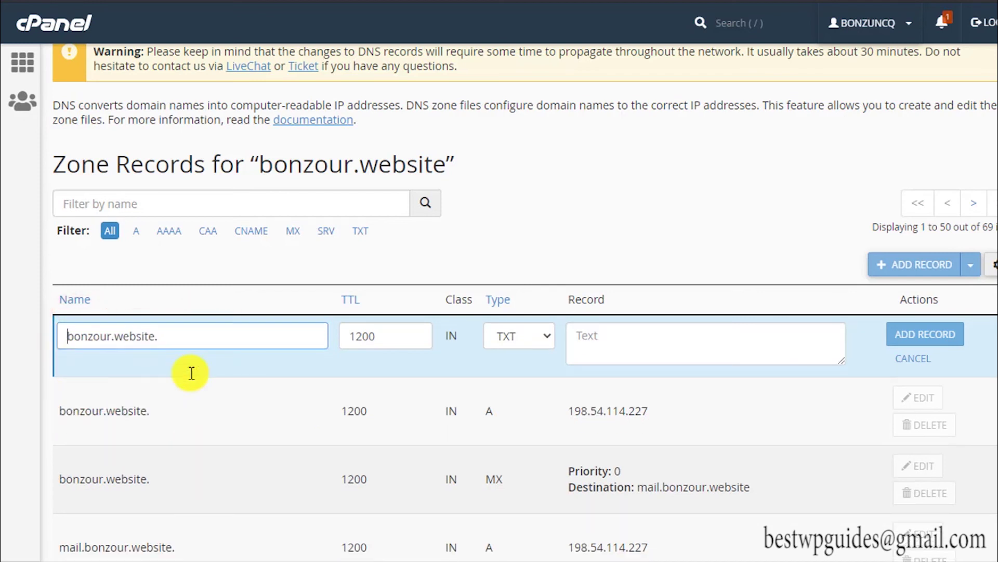
pyautogui.scroll(2, 190, 372)
pyautogui.click(231, 419)
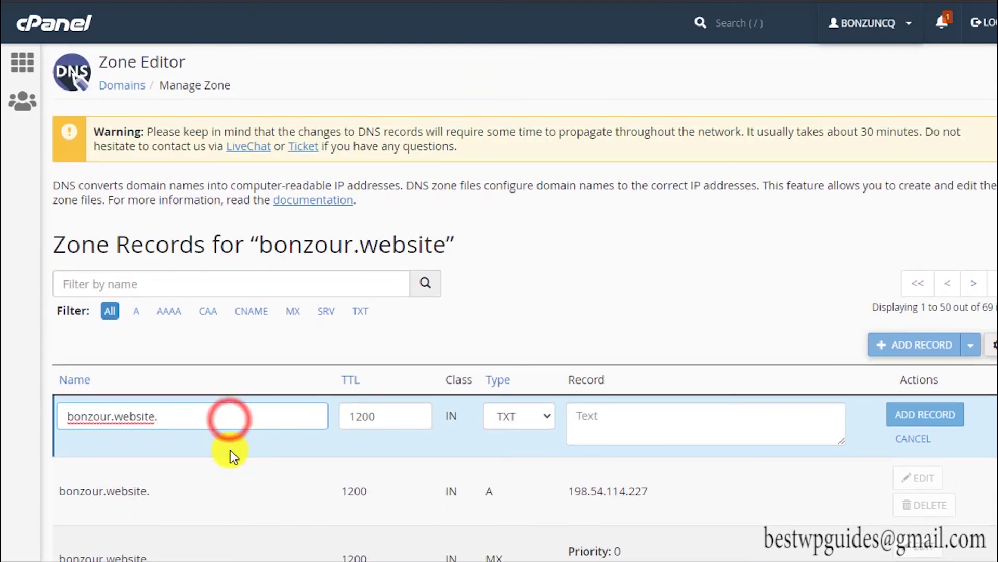
pyautogui.press('BackSpace')
pyautogui.click(233, 477)
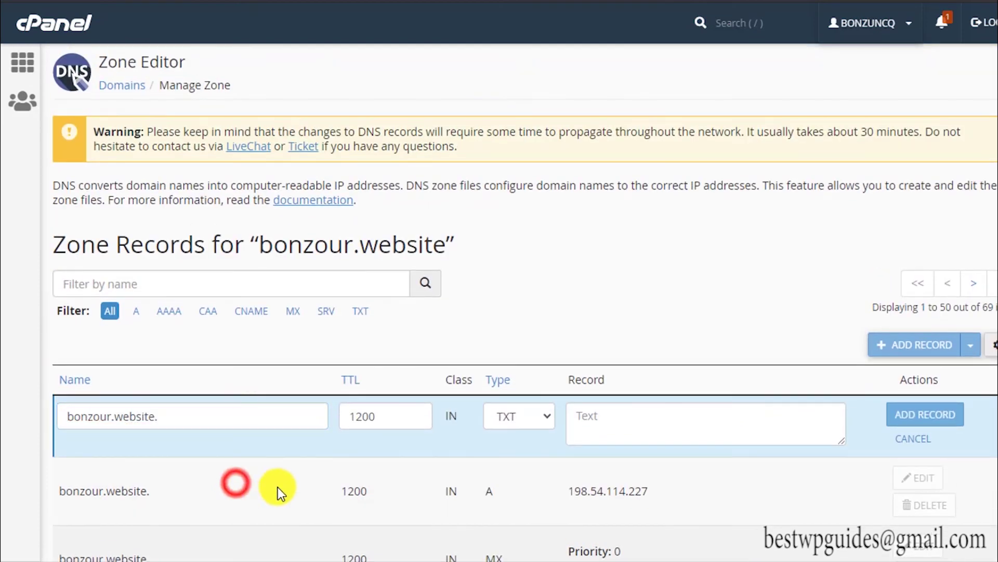
# Examine the new TXT record's empty text value and the type of the existing bonzour.website MX record.
pyautogui.scroll(-3, 322, 452)
pyautogui.click(604, 266)
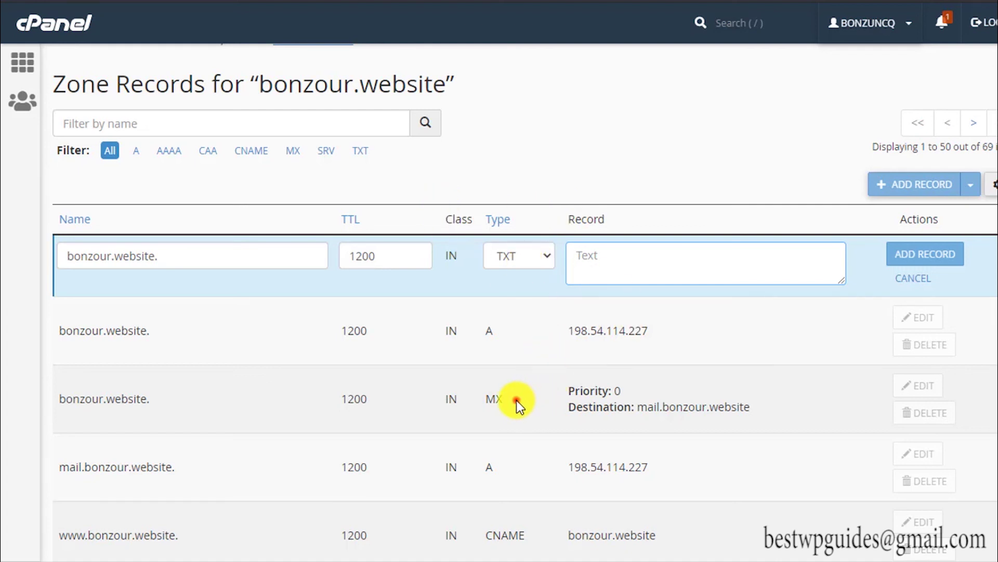
pyautogui.moveTo(516, 400); pyautogui.dragTo(486, 401)
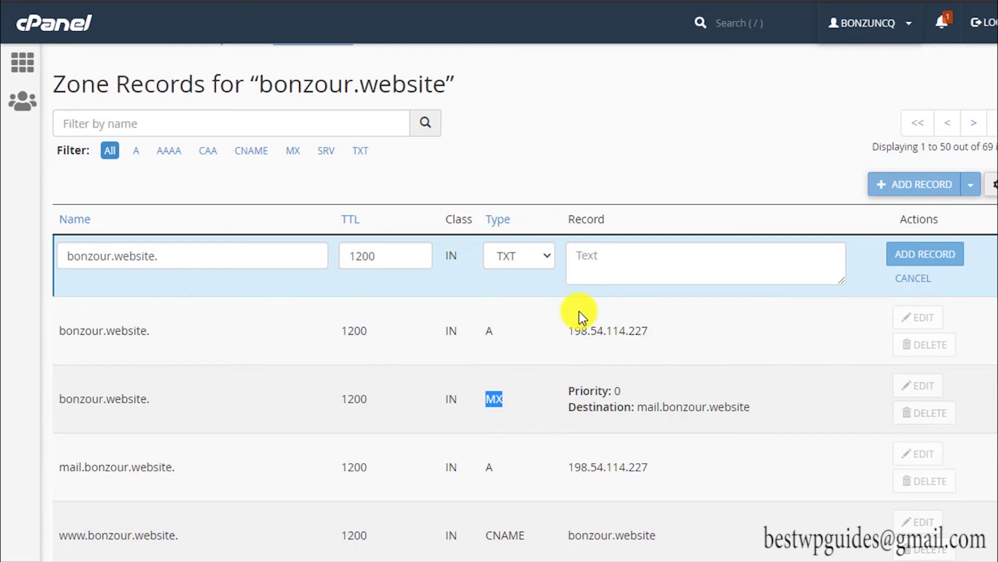
pyautogui.scroll(-2, 649, 306)
pyautogui.scroll(2, 649, 306)
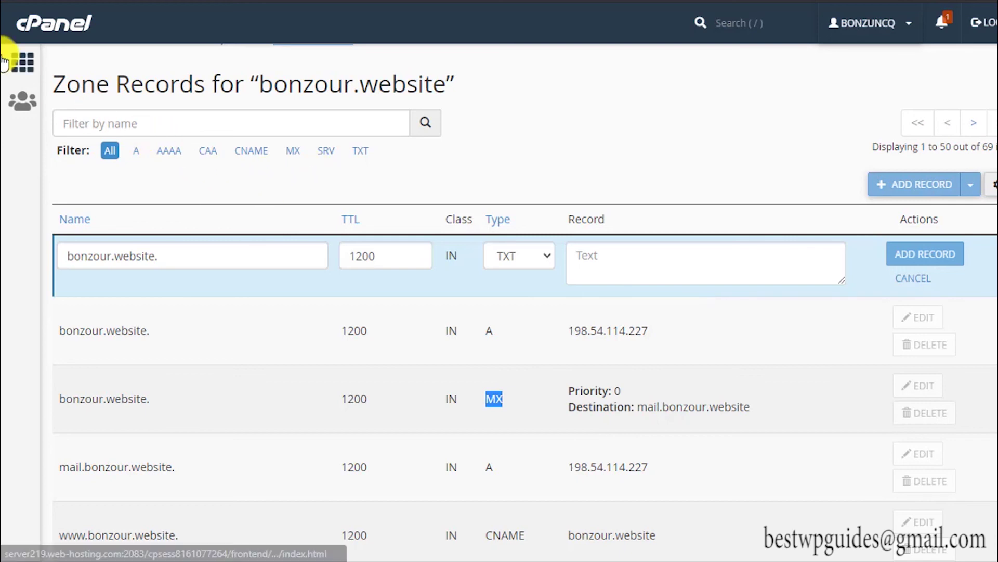
# Leave the Zone Editor without adding the record and return to the Domains section of the control panel home page.
pyautogui.click(22, 63)
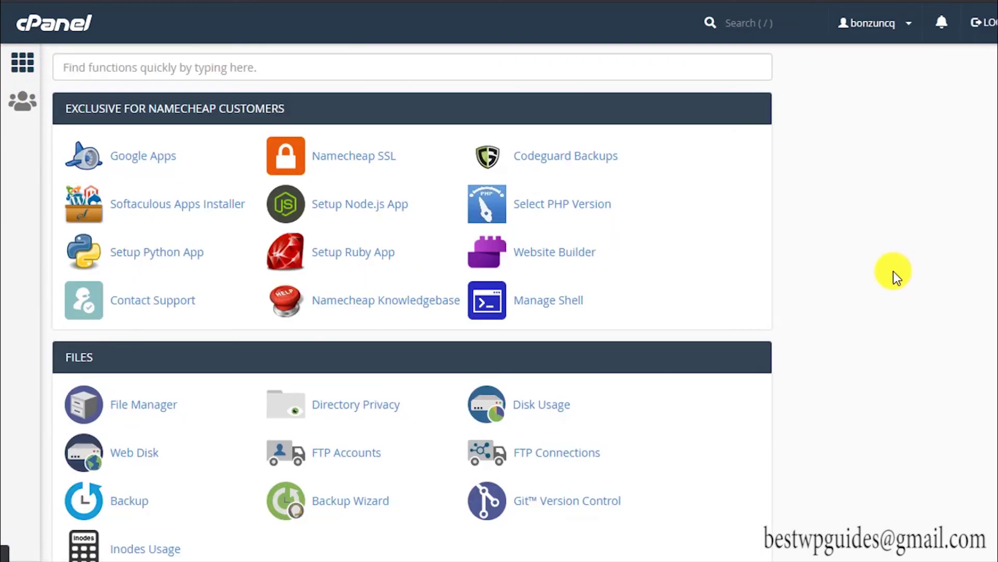
pyautogui.scroll(-9, 768, 280)
pyautogui.scroll(-3, 766, 280)
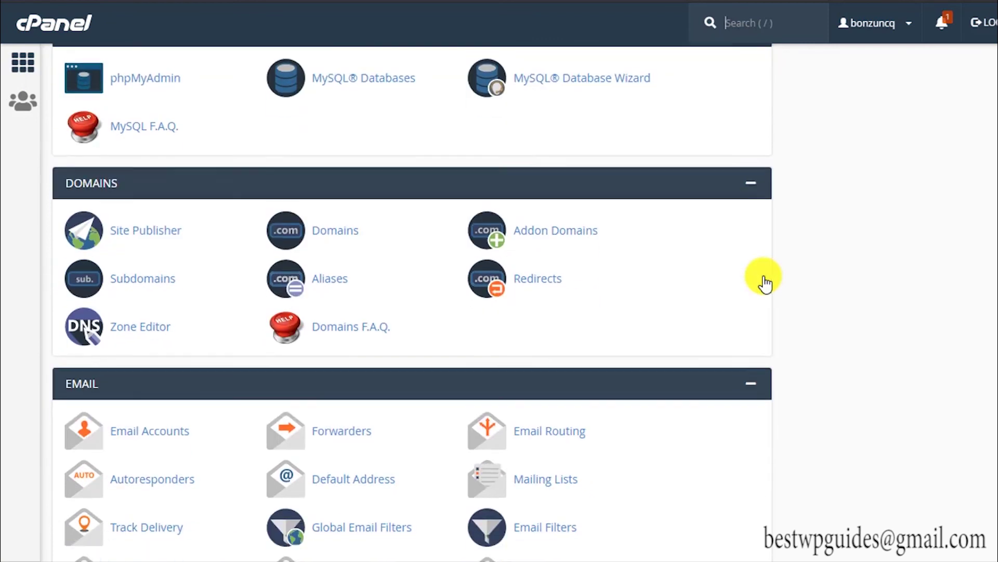